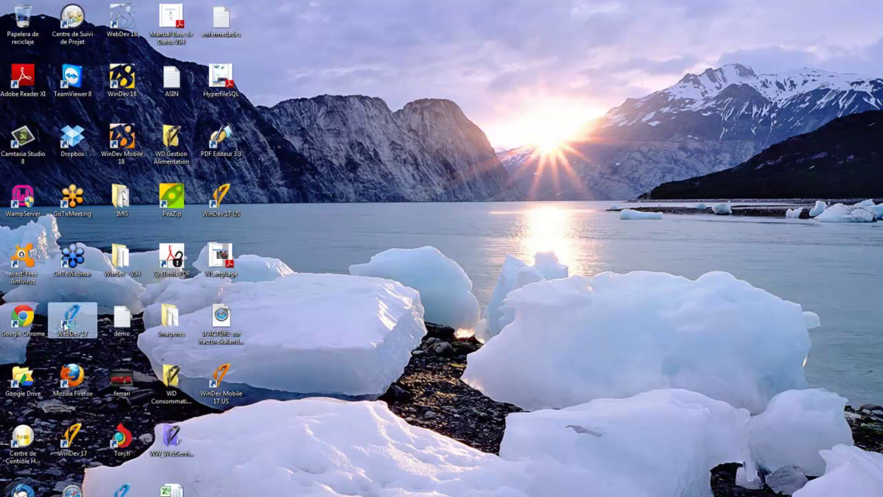
{"action": "double_click", "coordinate": [66, 324]}
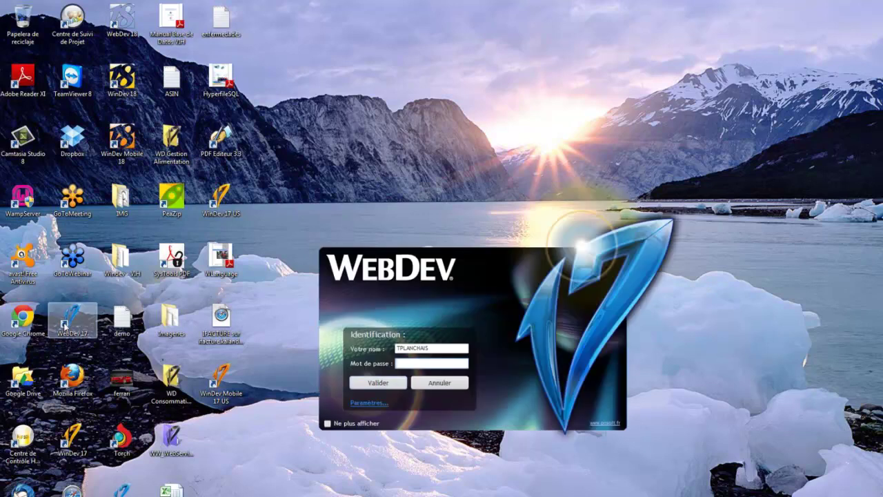
{"action": "left_click", "coordinate": [430, 385]}
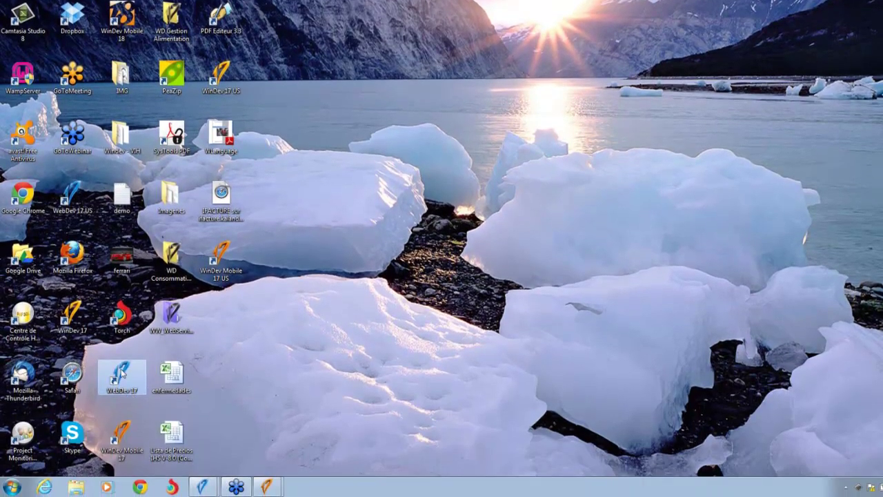
{"action": "right_click", "coordinate": [77, 196]}
{"action": "left_click", "coordinate": [117, 390]}
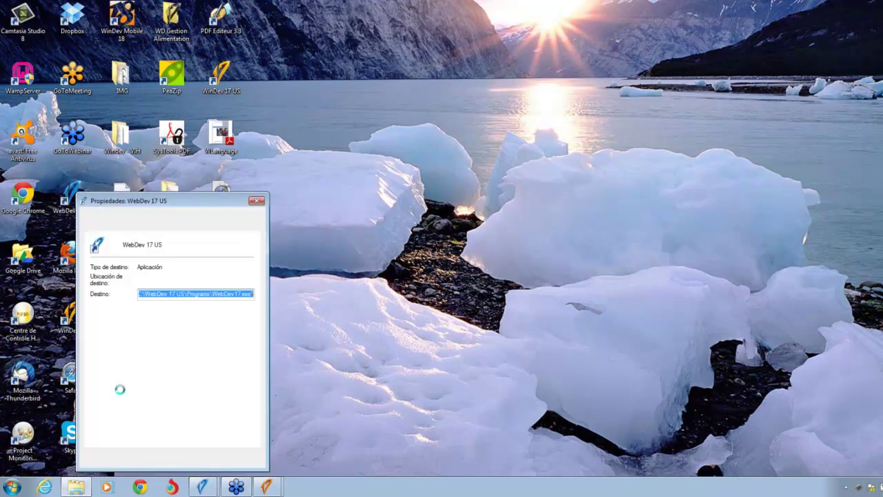
{"action": "left_click", "coordinate": [255, 201]}
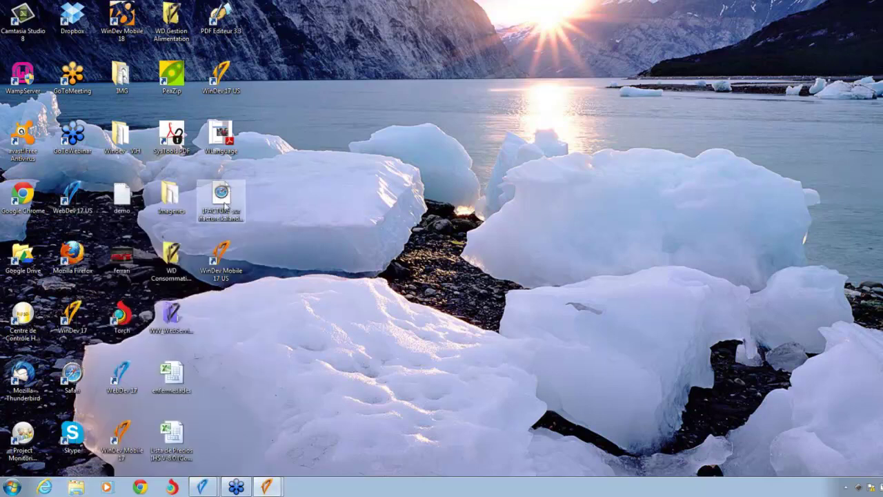
Launch WebDev 17 US from the desktop and sign in with the account password.
{"action": "double_click", "coordinate": [75, 196]}
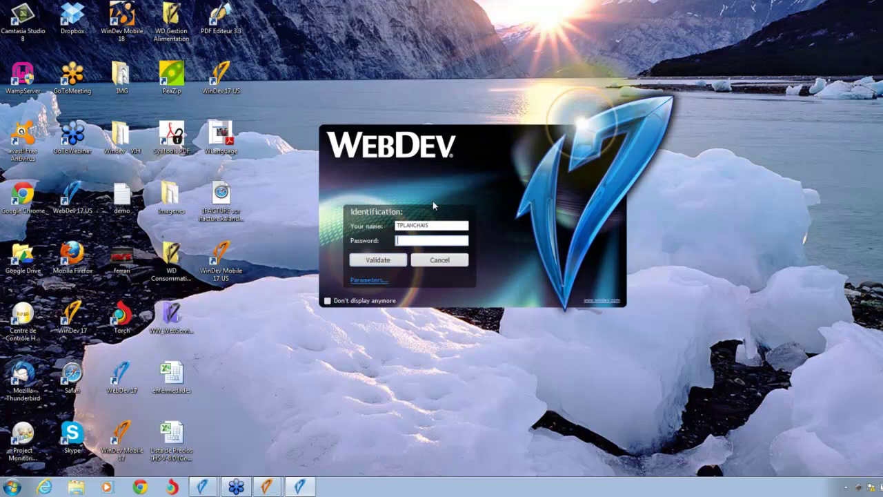
{"action": "type", "text": "********"}
{"action": "left_click", "coordinate": [388, 259]}
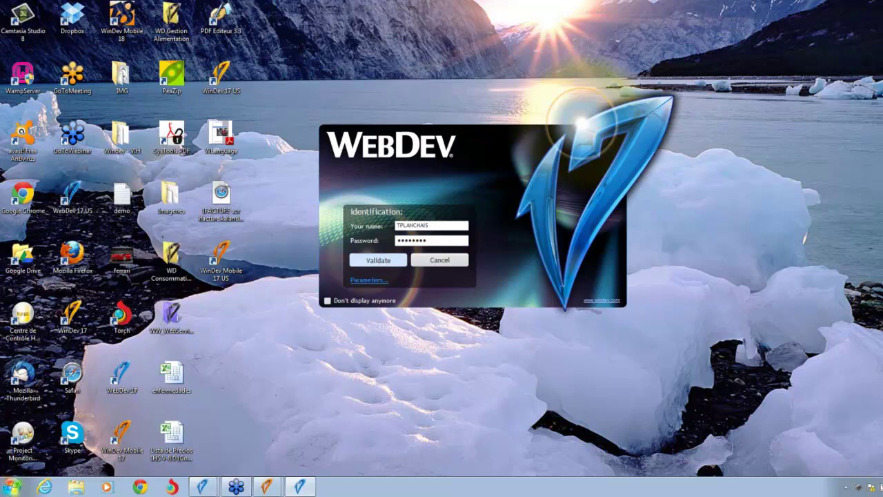
Open Remote Desktop Connection, connect to the preset server, and log on to Windows Server 2003 with the account password.
{"action": "left_click", "coordinate": [12, 487]}
{"action": "type", "text": "con"}
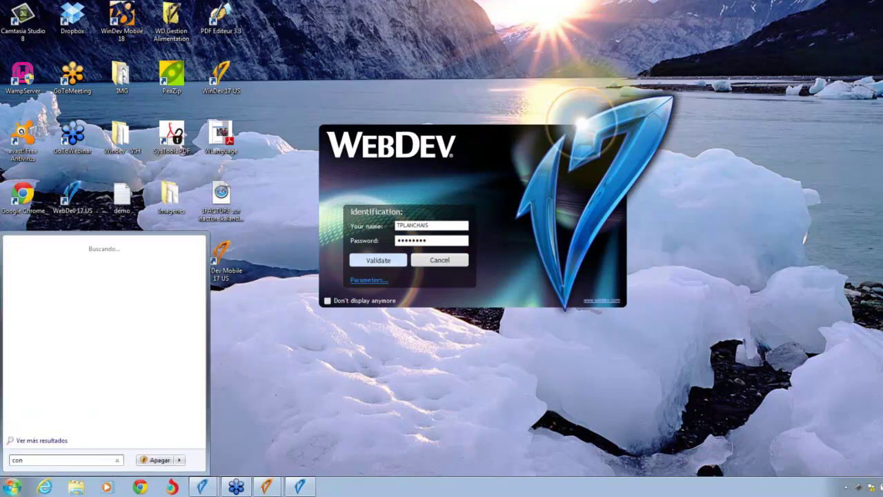
{"action": "left_click", "coordinate": [238, 301]}
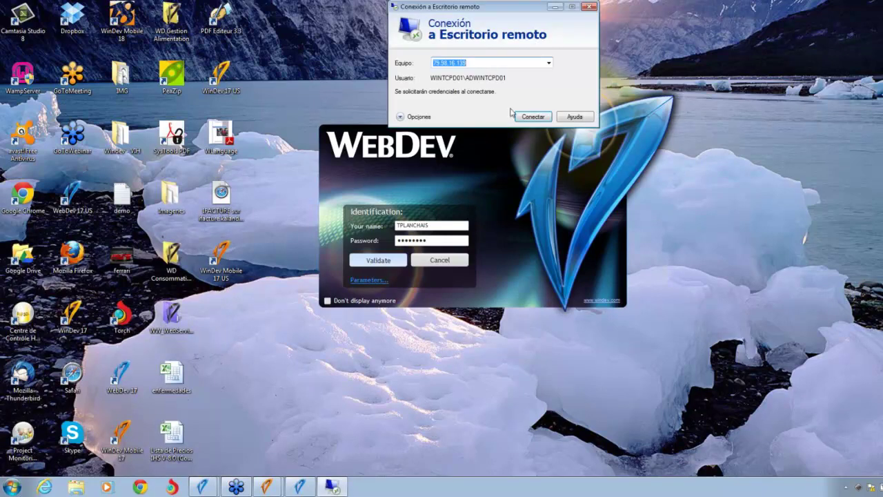
{"action": "left_click", "coordinate": [532, 117]}
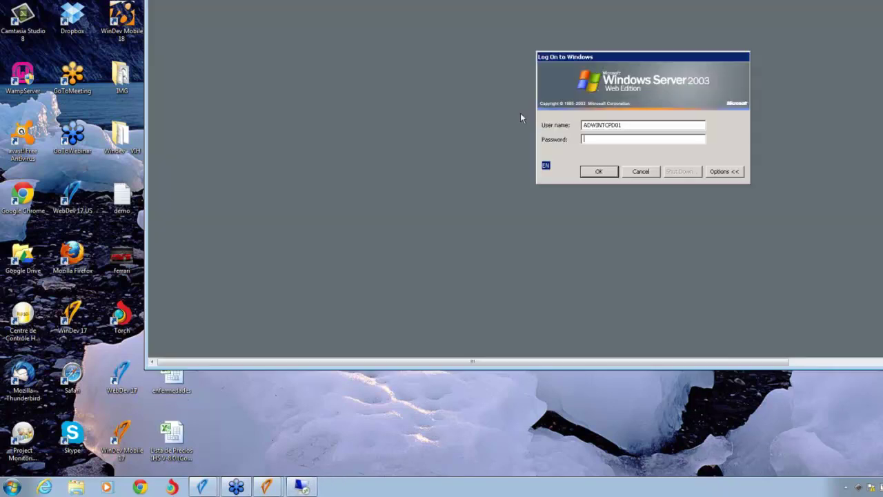
{"action": "type", "text": "********"}
{"action": "key", "text": "Return"}
{"action": "left_click", "coordinate": [725, 158]}
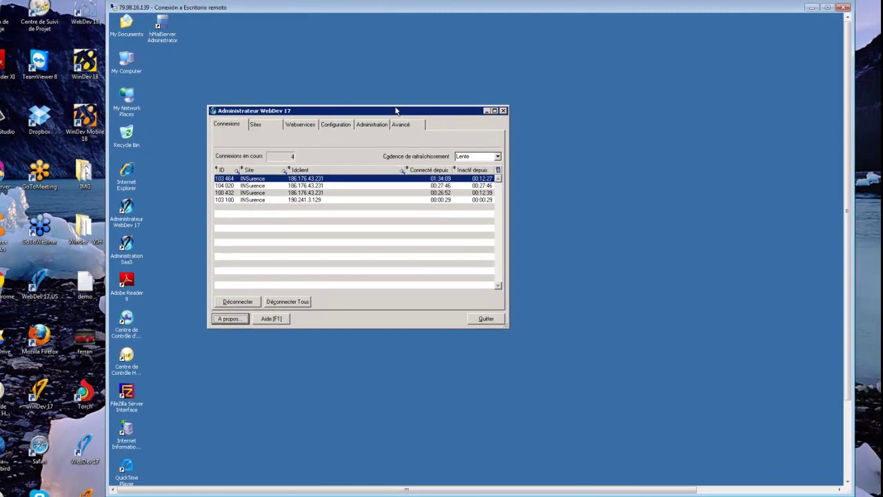
Move the Administrateur WebDev 17 window aside, open the Centre de Contrôle d'hébergement WebDev, and reposition its window.
{"action": "left_click_drag", "start_coordinate": [396, 110], "coordinate": [545, 60]}
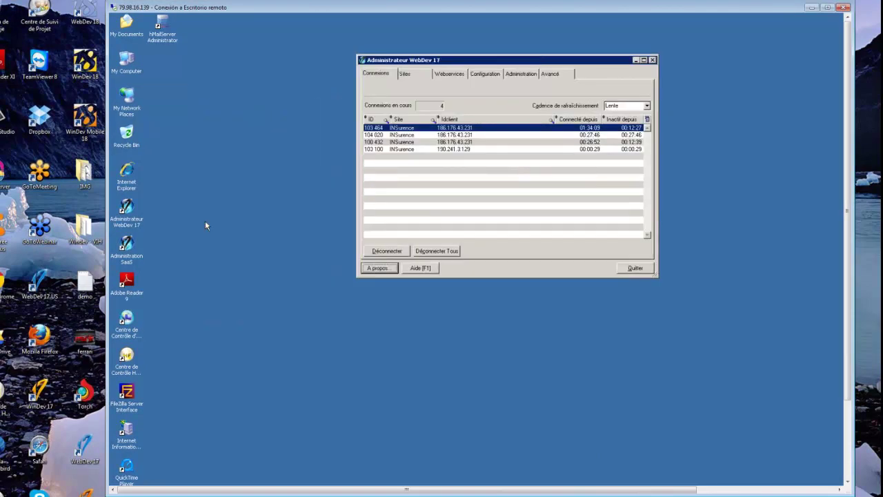
{"action": "left_click", "coordinate": [125, 329]}
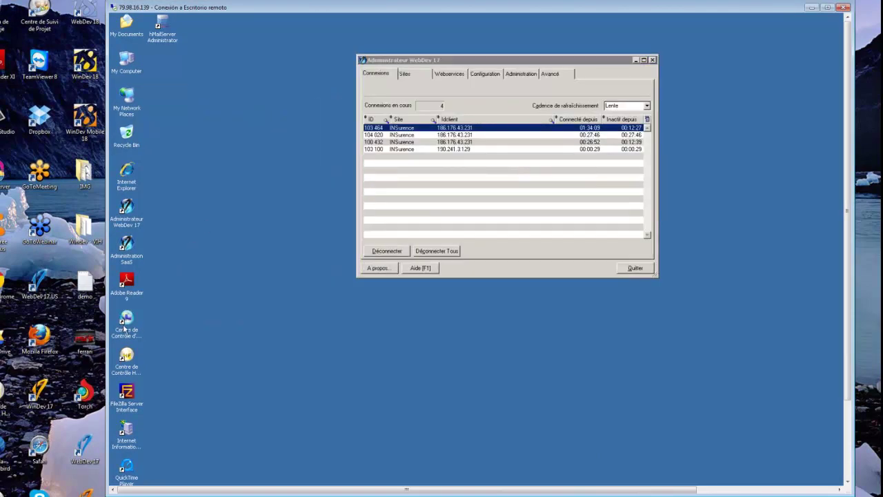
{"action": "double_click", "coordinate": [125, 330]}
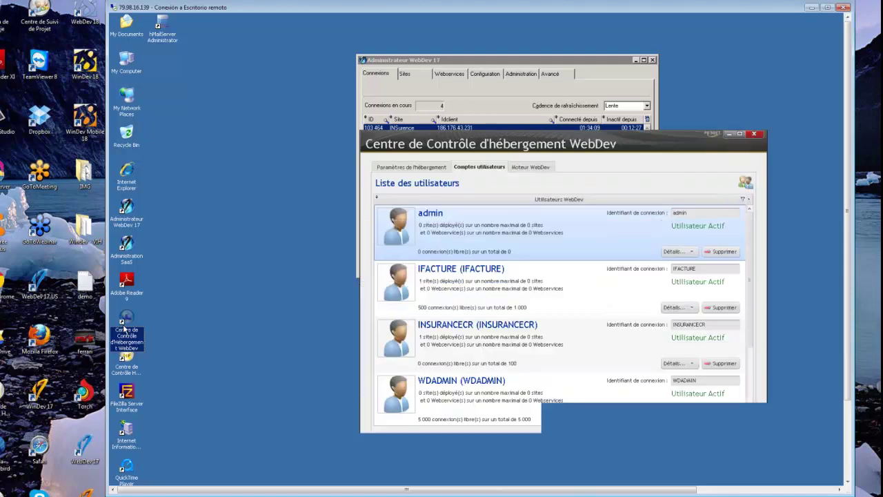
{"action": "left_click_drag", "start_coordinate": [621, 142], "coordinate": [481, 109]}
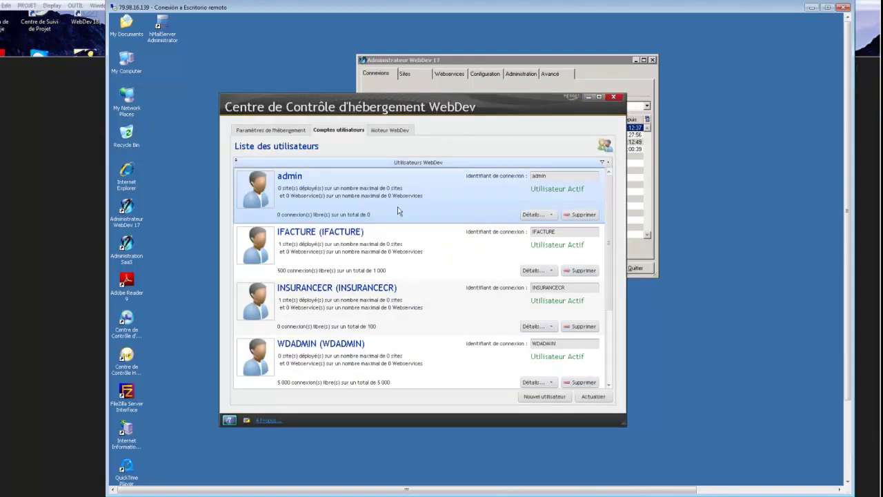
{"action": "left_click", "coordinate": [546, 396]}
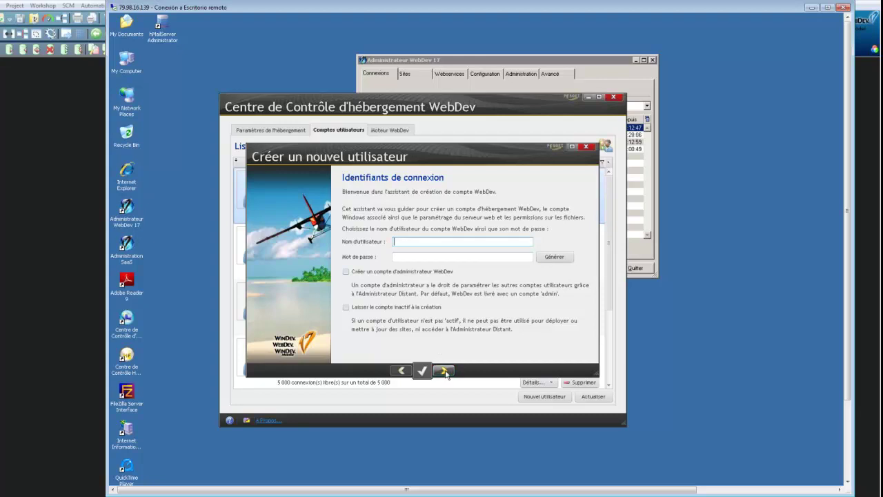
{"action": "left_click", "coordinate": [586, 147]}
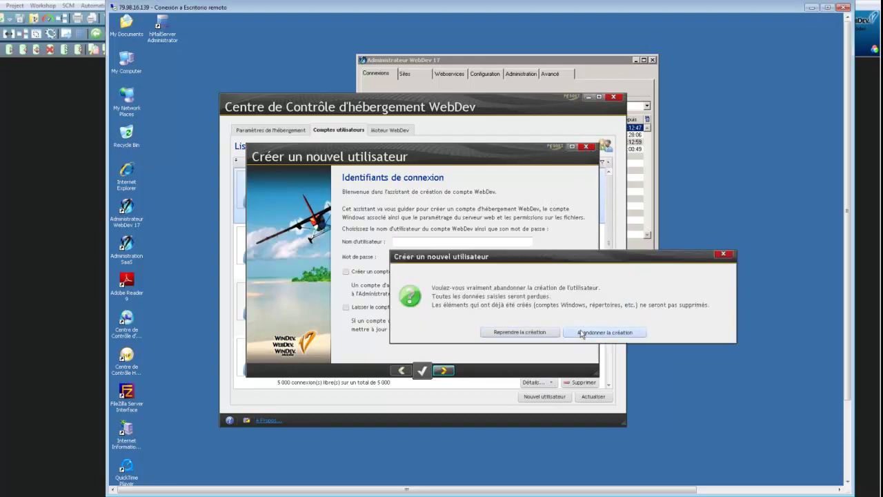
{"action": "left_click", "coordinate": [582, 334]}
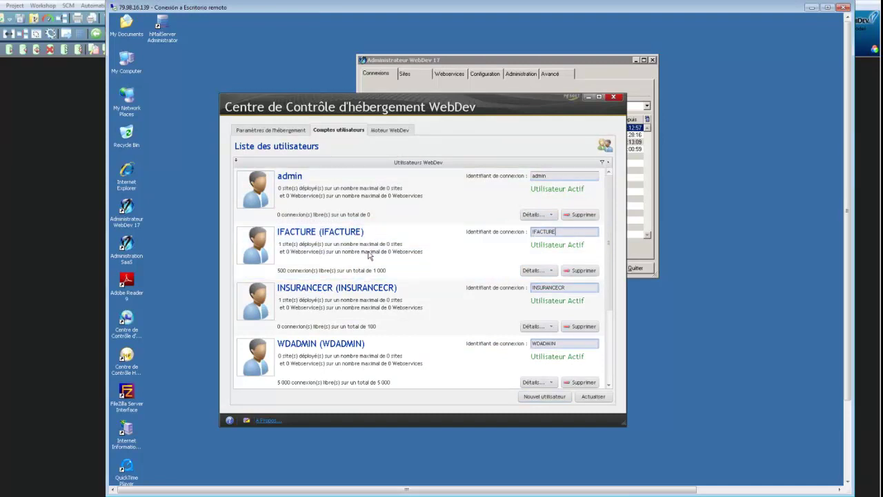
Examine the IFACTURE user's WebDev account, general, deployment, Windows account and HyperFileSQL settings, and close the hosting control center.
{"action": "left_click", "coordinate": [529, 271]}
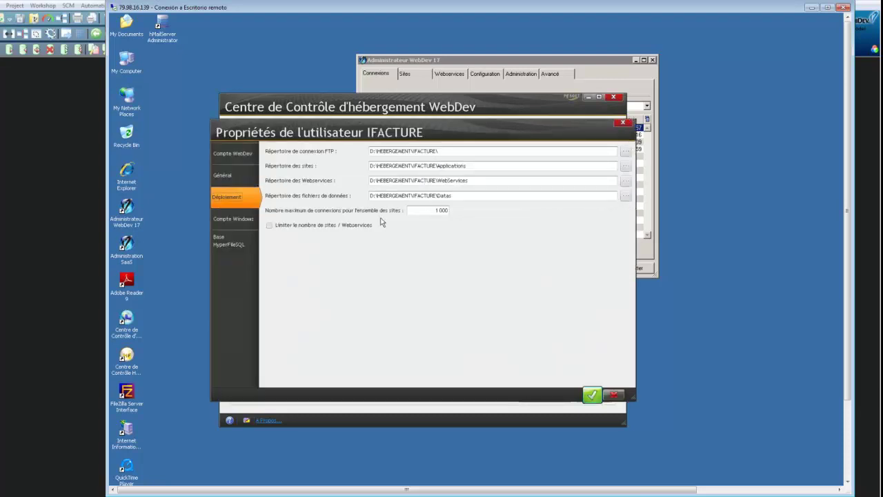
{"action": "left_click", "coordinate": [244, 161]}
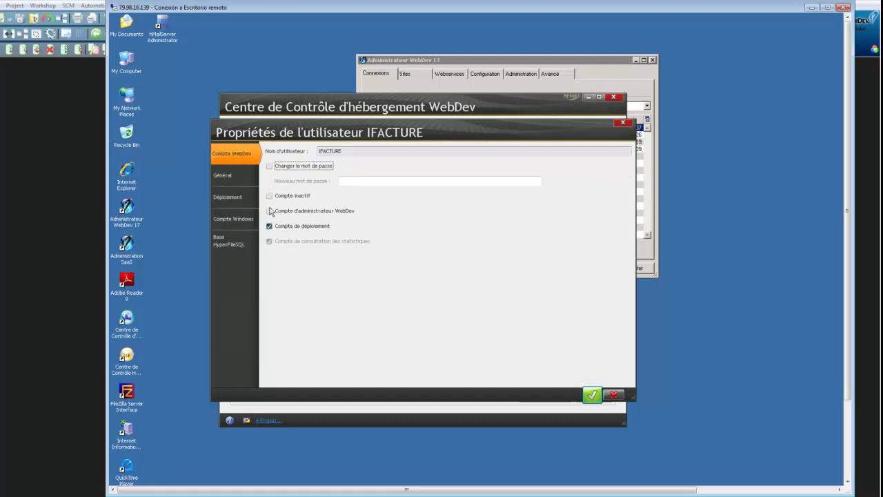
{"action": "left_click", "coordinate": [237, 177]}
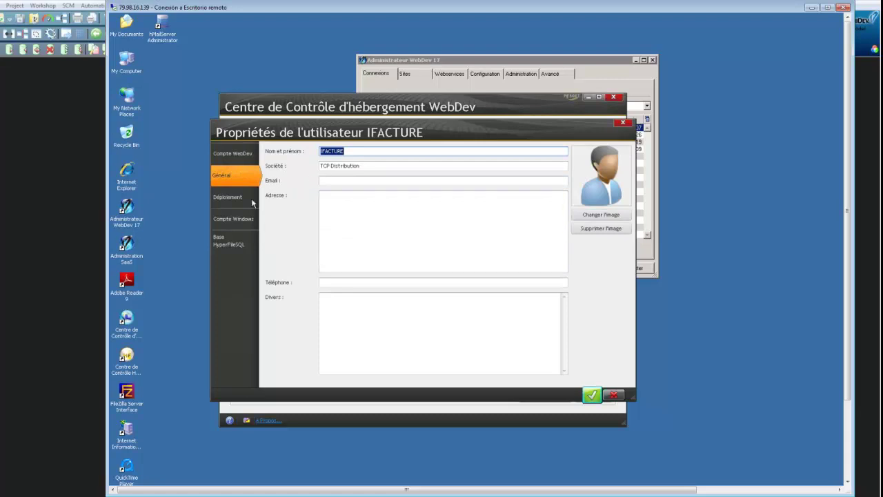
{"action": "left_click", "coordinate": [244, 198]}
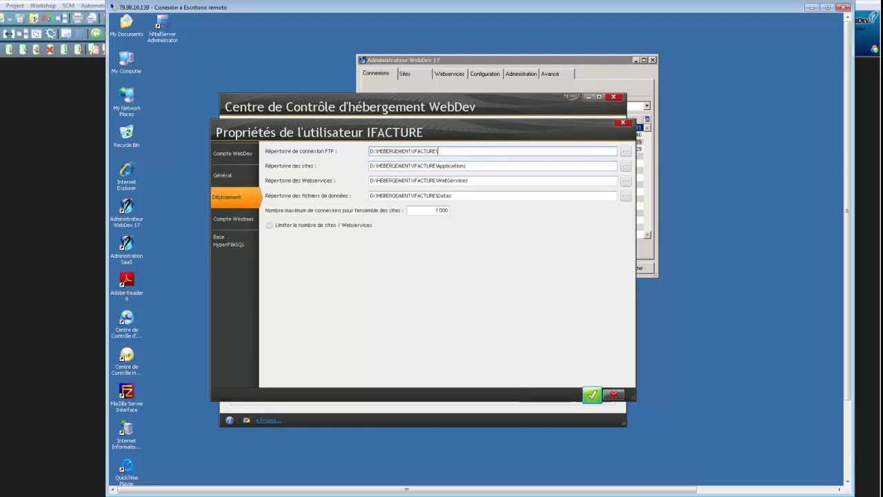
{"action": "left_click", "coordinate": [410, 195]}
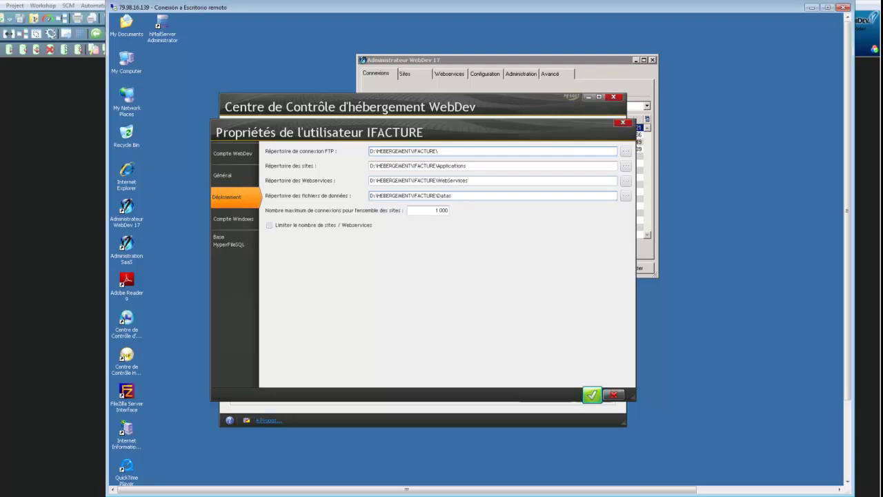
{"action": "left_click", "coordinate": [419, 181]}
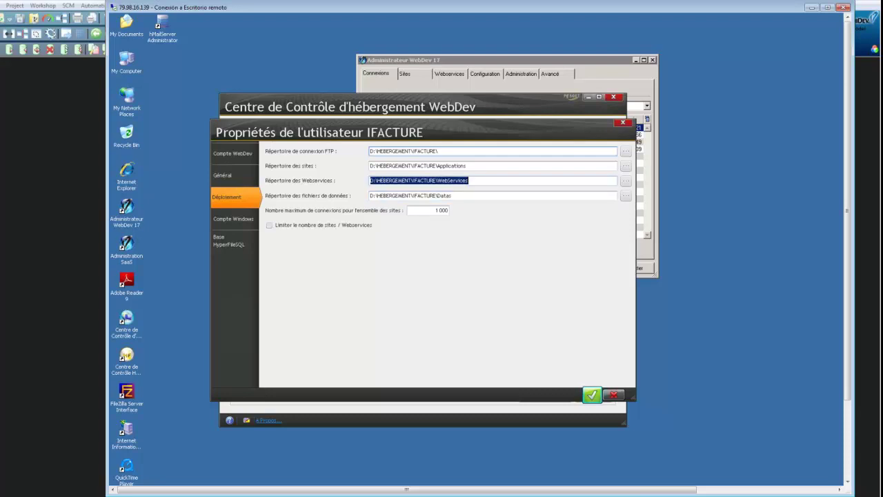
{"action": "left_click", "coordinate": [239, 224]}
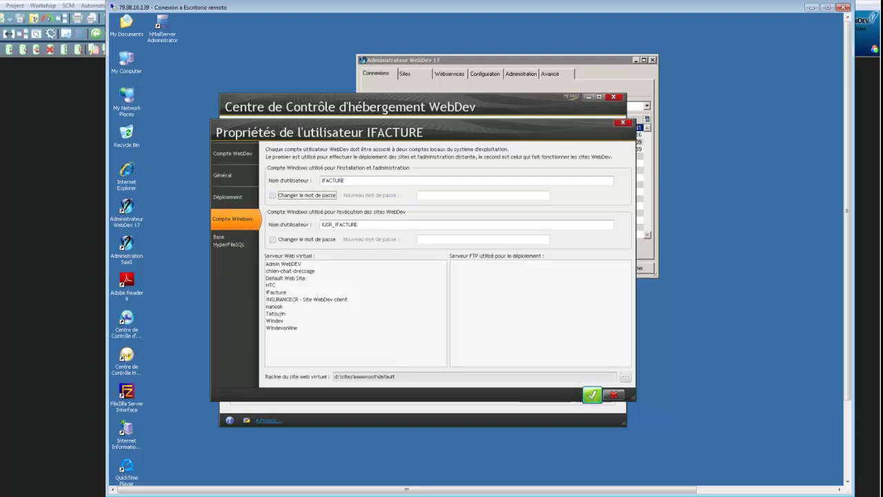
{"action": "left_click", "coordinate": [241, 245]}
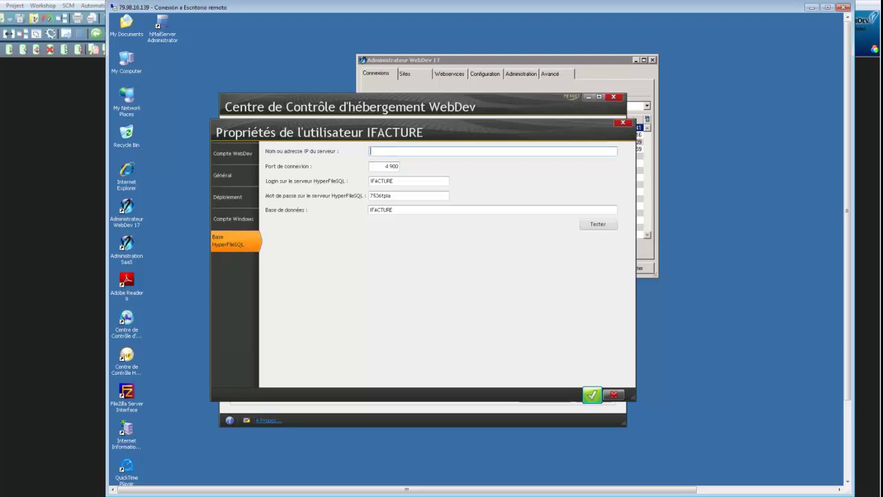
{"action": "double_click", "coordinate": [386, 195]}
{"action": "left_click", "coordinate": [242, 220]}
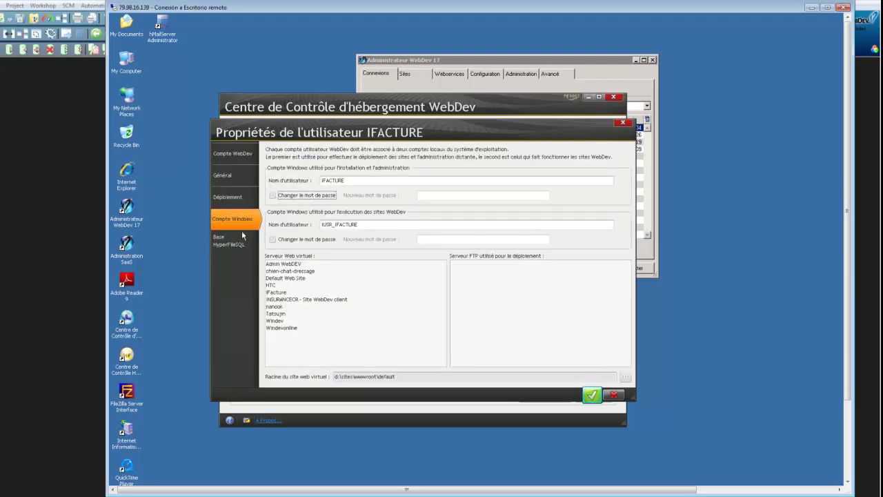
{"action": "left_click", "coordinate": [623, 123]}
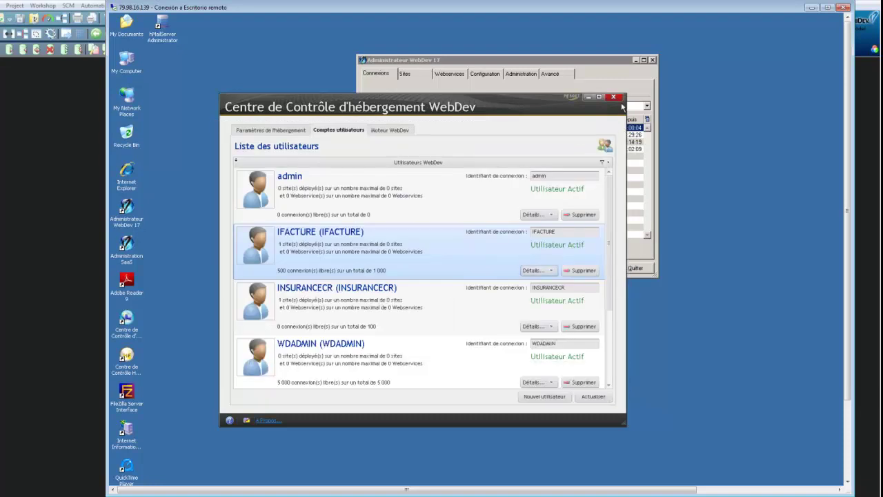
{"action": "left_click", "coordinate": [616, 97]}
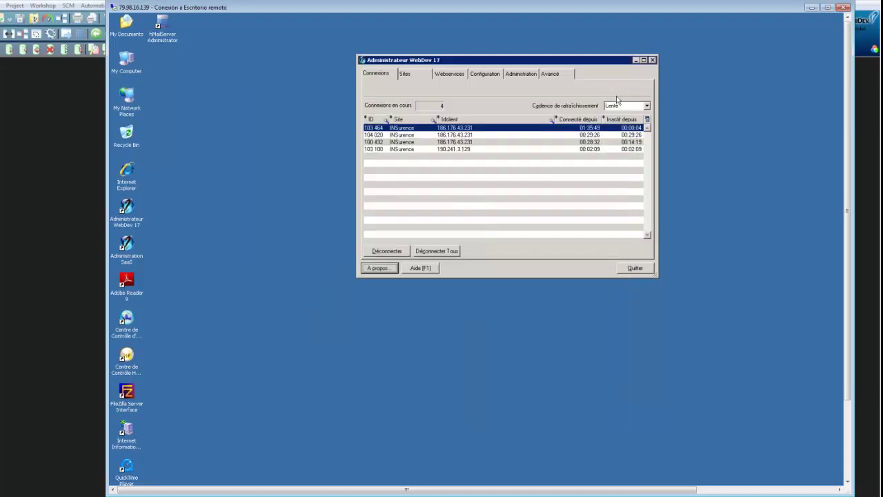
Open the FileZilla Server interface, connect to 127.0.0.1 with the saved administration password, and reposition its window.
{"action": "left_click", "coordinate": [210, 399]}
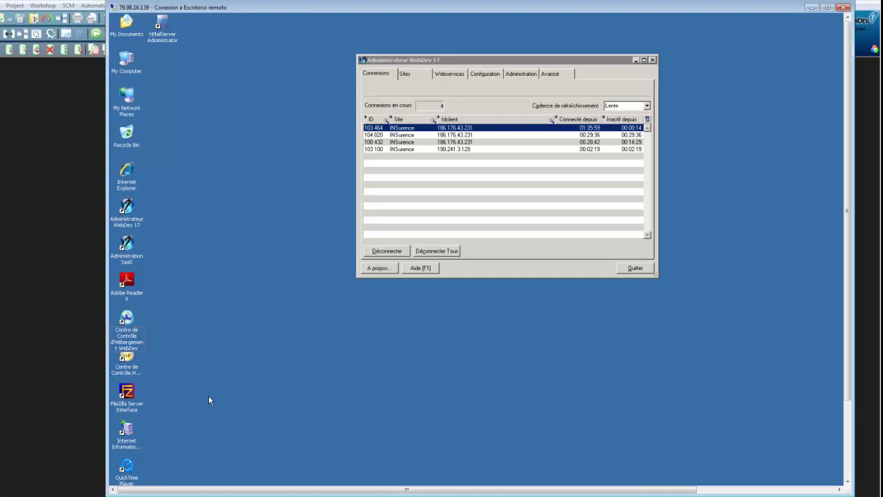
{"action": "double_click", "coordinate": [129, 394]}
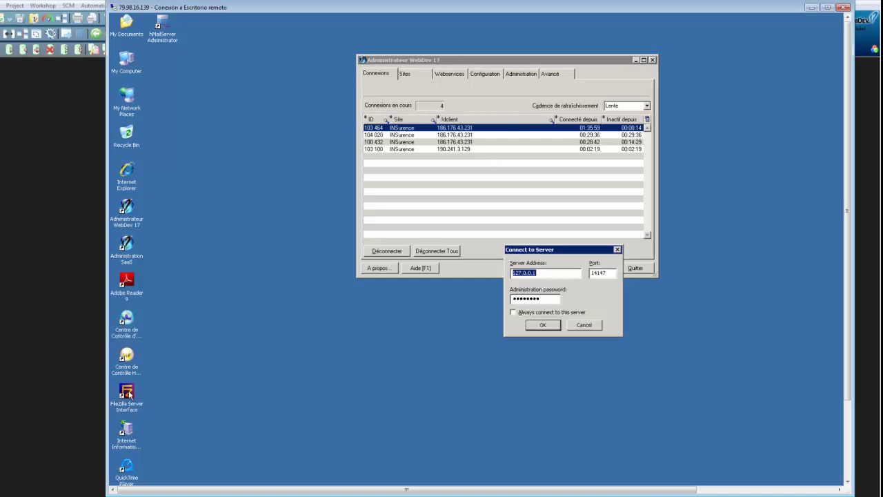
{"action": "left_click", "coordinate": [543, 326]}
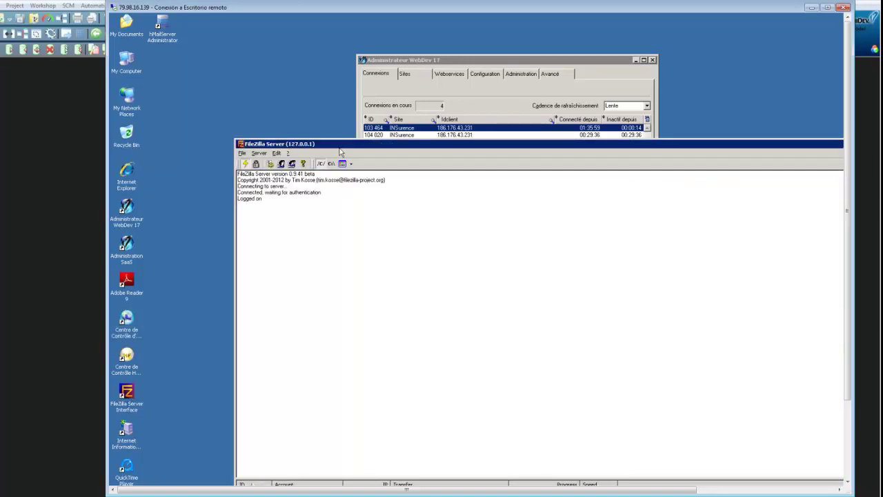
{"action": "left_click_drag", "start_coordinate": [351, 147], "coordinate": [264, 63]}
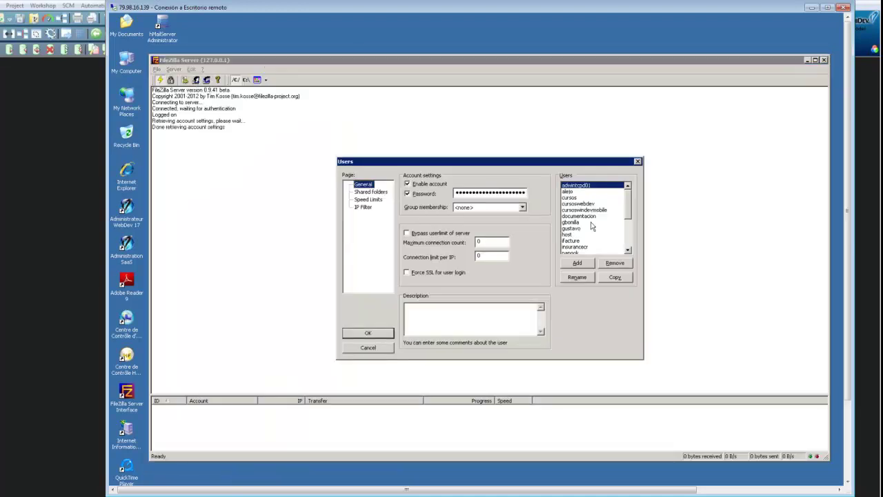
Examine the shared folder of the FTP user listed below documentacion, leave its directory unchanged, and close the FileZilla Server interface.
{"action": "left_click", "coordinate": [577, 224]}
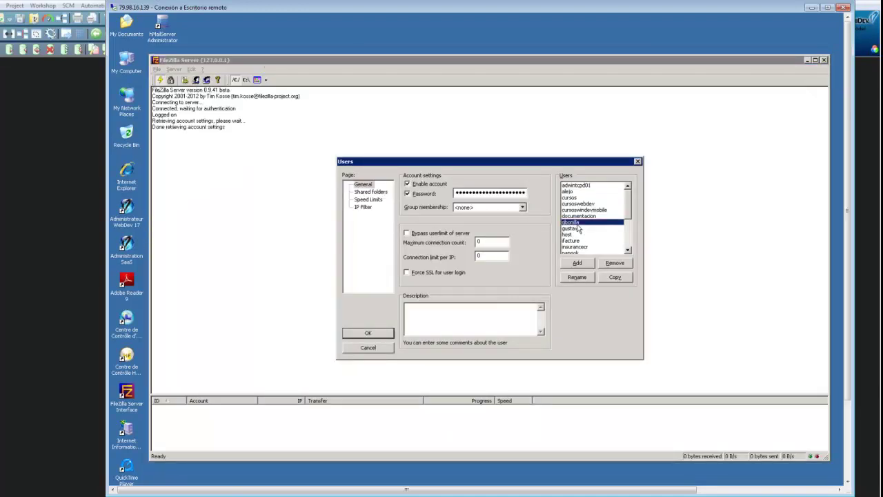
{"action": "left_click", "coordinate": [377, 193]}
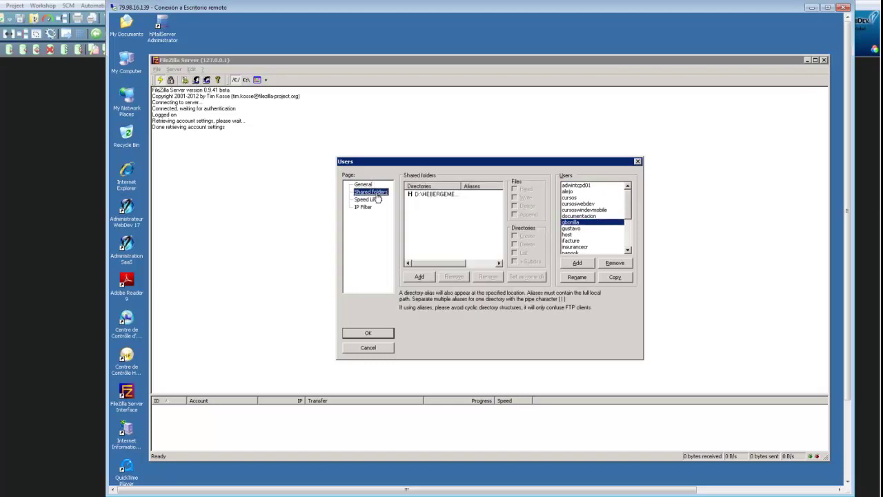
{"action": "double_click", "coordinate": [442, 196]}
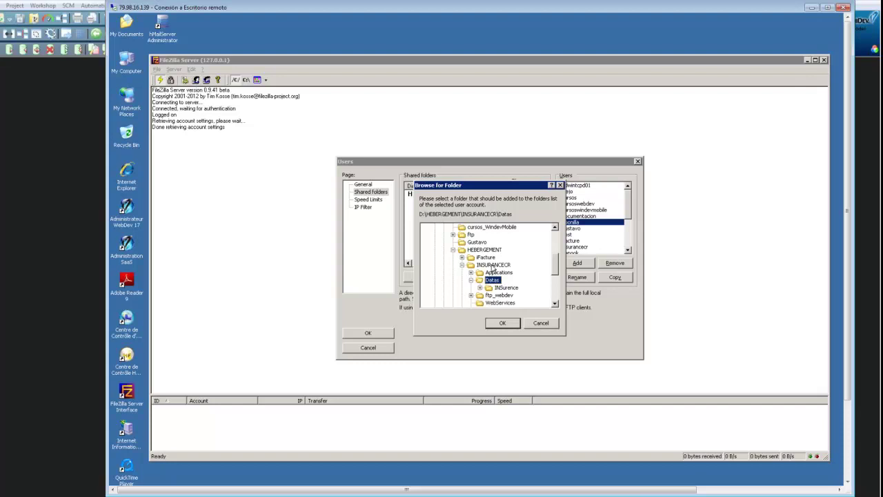
{"action": "left_click", "coordinate": [536, 323]}
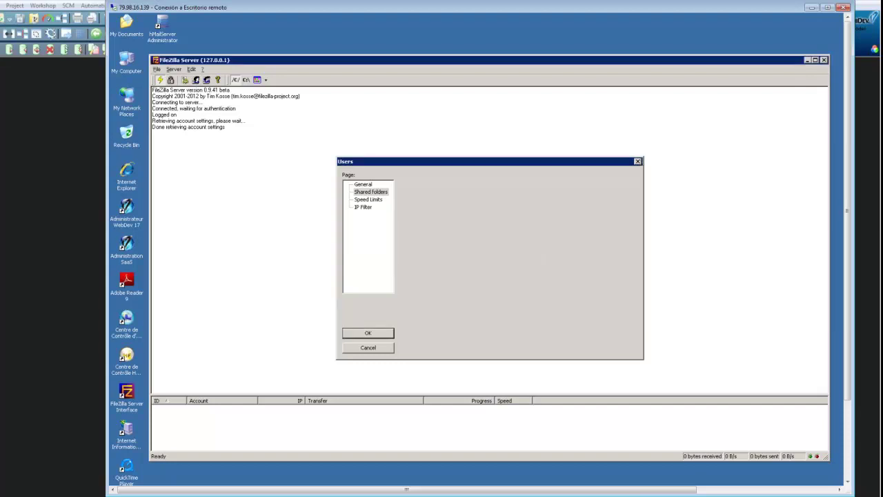
{"action": "left_click", "coordinate": [824, 60]}
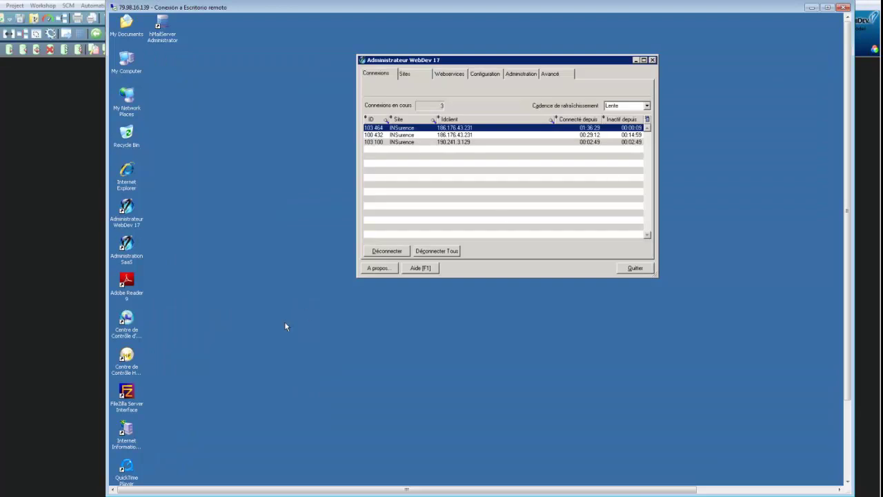
Close the remote desktop connection and accept disconnecting the session.
{"action": "left_click", "coordinate": [127, 393]}
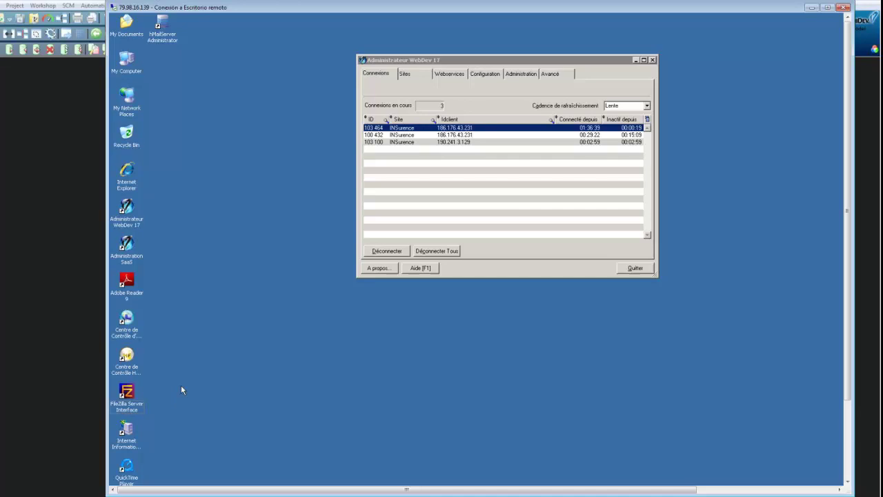
{"action": "left_click", "coordinate": [843, 7]}
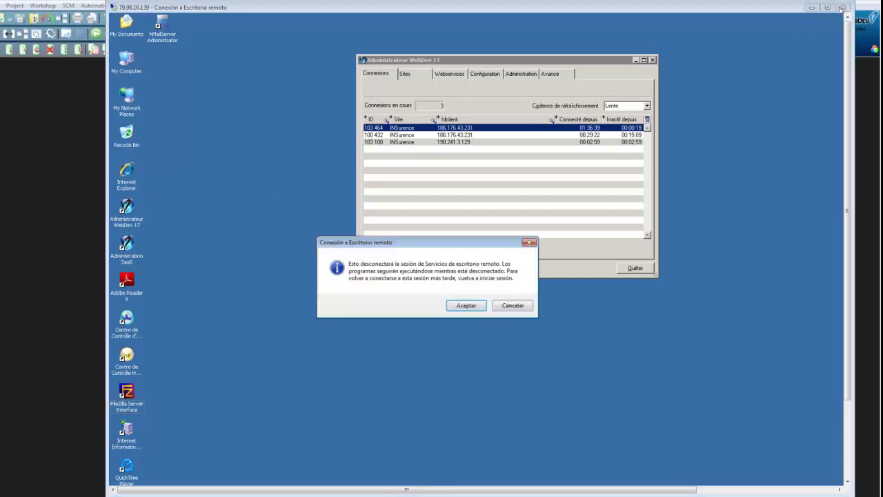
{"action": "left_click", "coordinate": [466, 306]}
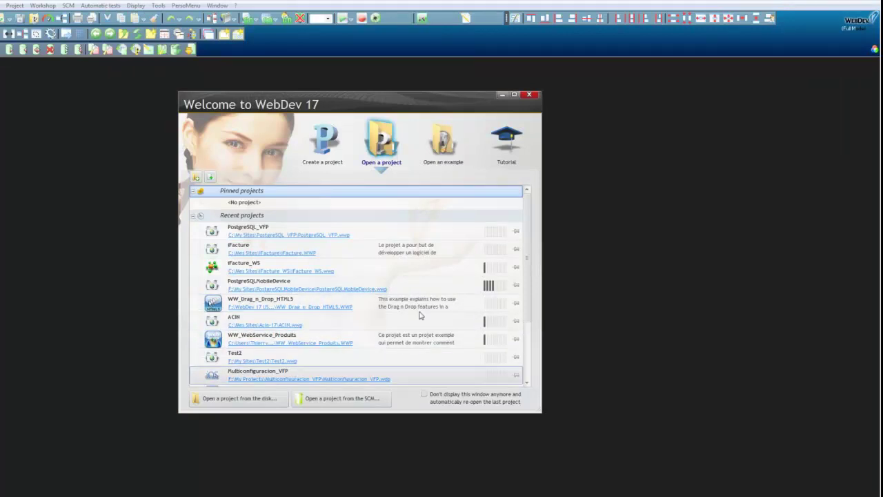
Open the WebDev project WD from the Mes Sites\Windevonline folder on drive C.
{"action": "left_click", "coordinate": [384, 139]}
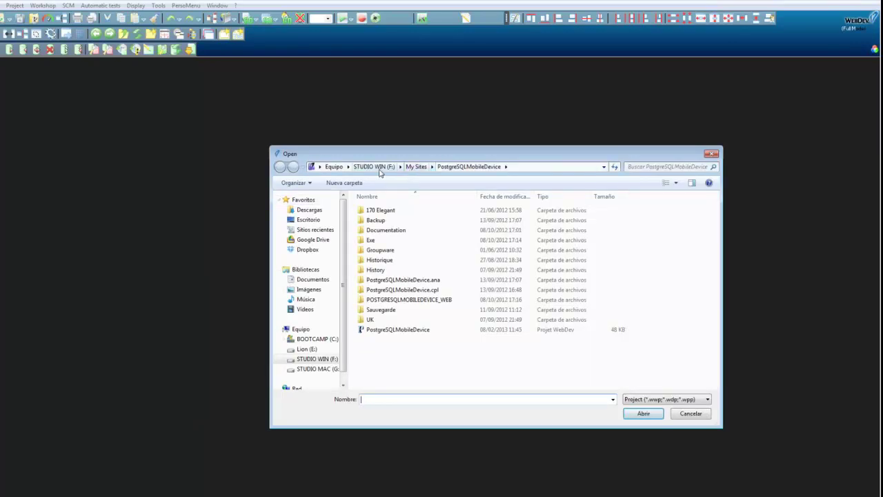
{"action": "left_click", "coordinate": [343, 170]}
{"action": "double_click", "coordinate": [370, 220]}
{"action": "double_click", "coordinate": [377, 251]}
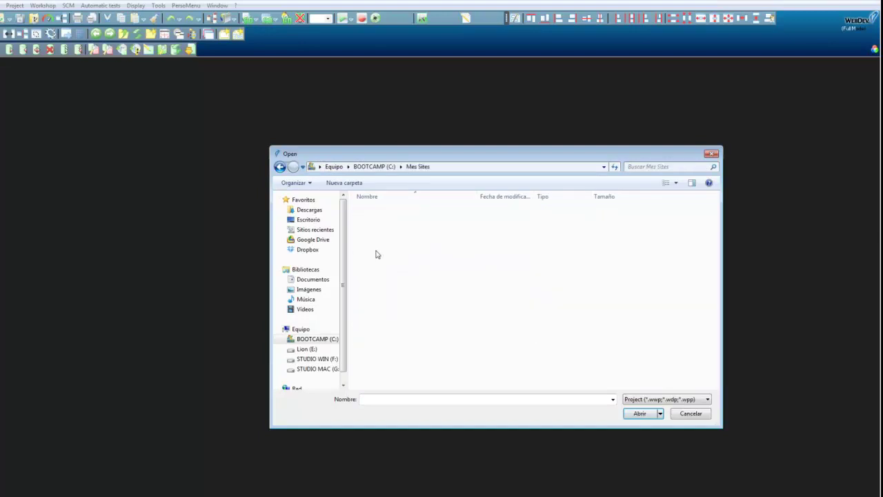
{"action": "double_click", "coordinate": [380, 239]}
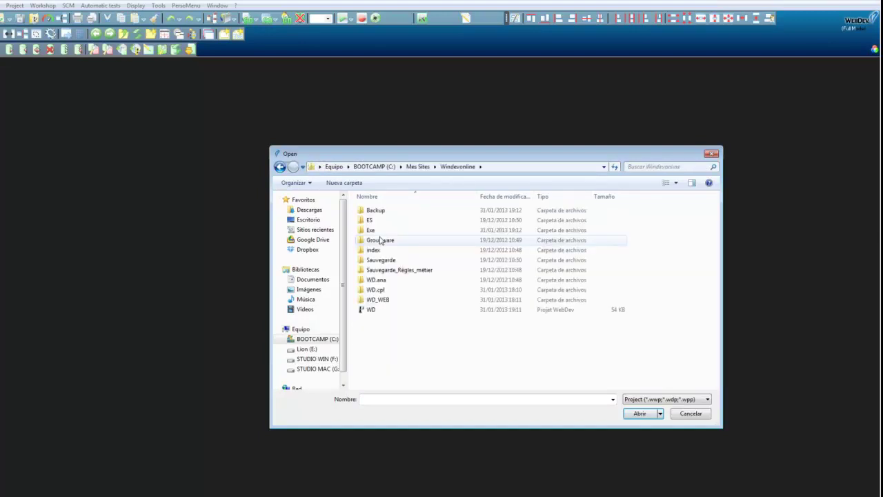
{"action": "double_click", "coordinate": [374, 310]}
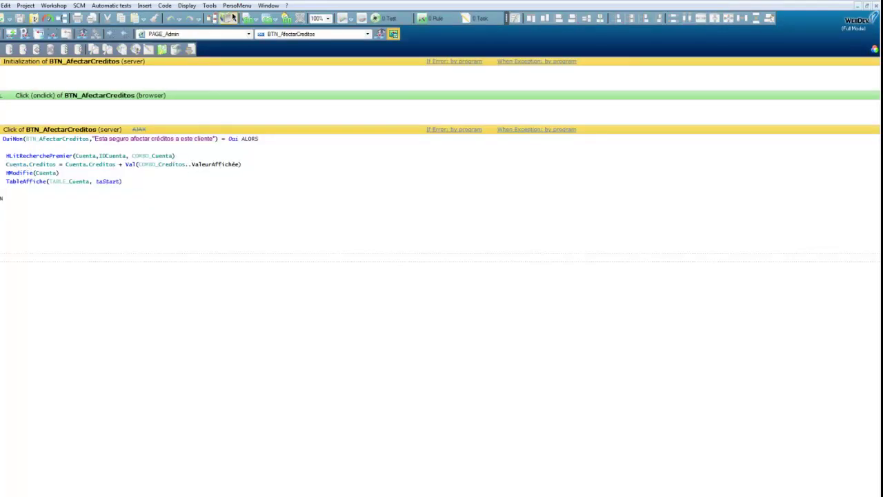
Reconfigure the WebDev work environment with the wizard, choosing Full environment and the Wide screen layout, and validate the options.
{"action": "left_click", "coordinate": [229, 10]}
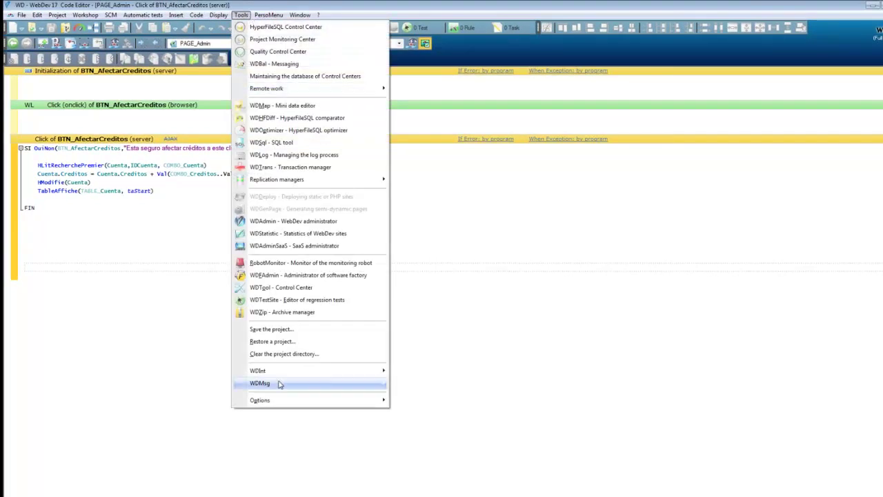
{"action": "mouse_move", "coordinate": [267, 397]}
{"action": "left_click", "coordinate": [435, 412]}
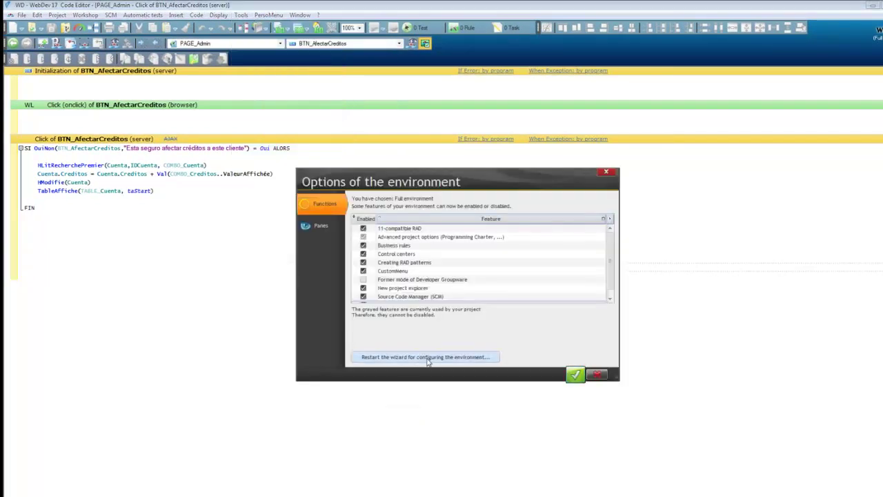
{"action": "left_click", "coordinate": [428, 358]}
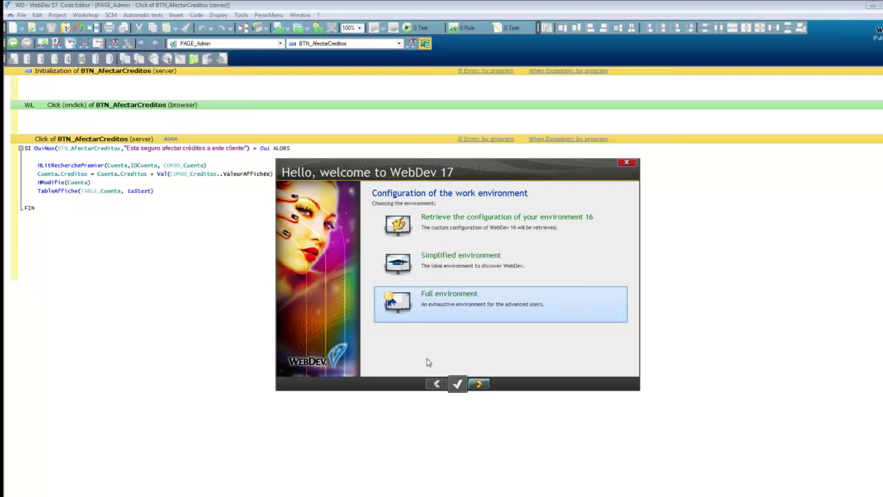
{"action": "left_click", "coordinate": [480, 385]}
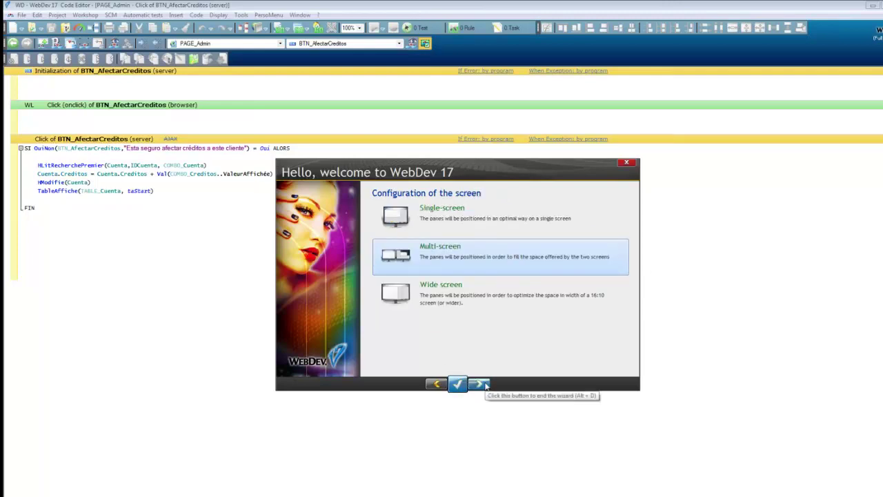
{"action": "left_click", "coordinate": [483, 293]}
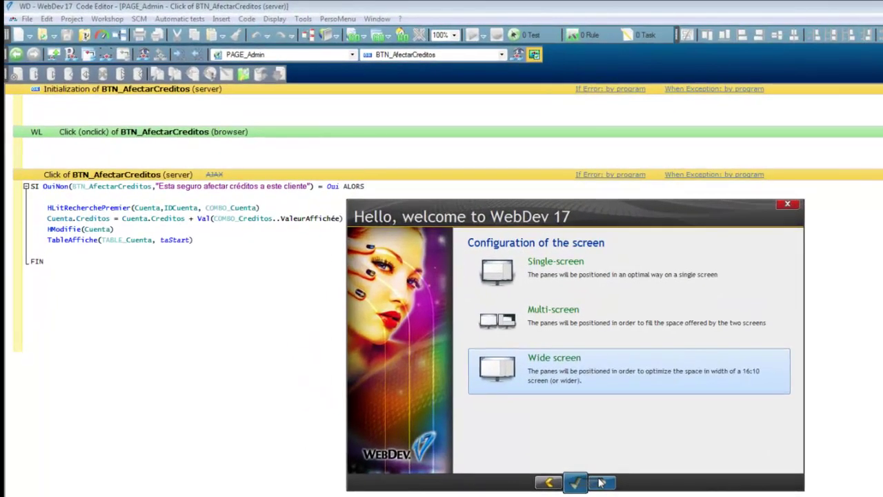
{"action": "left_click", "coordinate": [600, 483]}
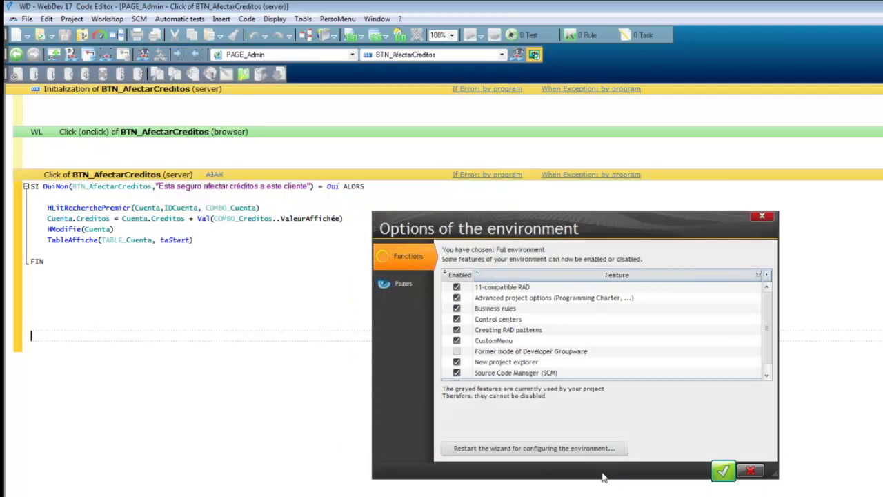
{"action": "left_click", "coordinate": [723, 472]}
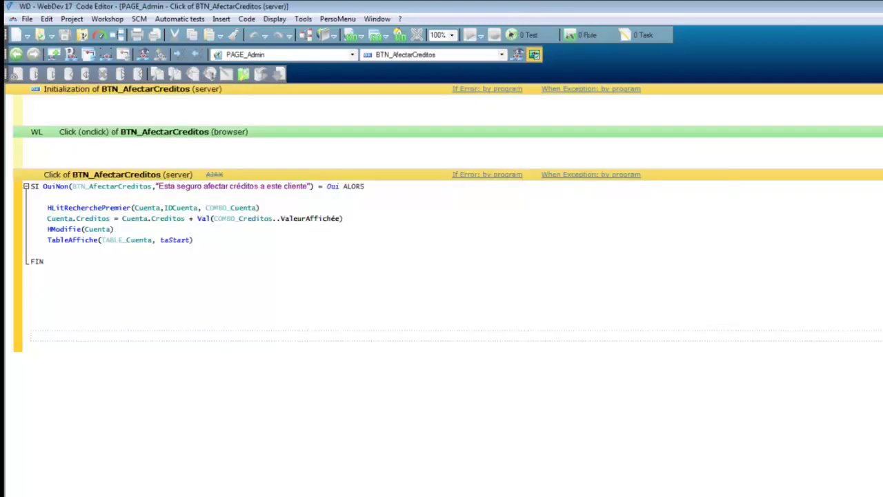
Delete the blank lines after FIN in the server click code of BTN_AfectarCreditos.
{"action": "key", "text": "BackSpace"}
{"action": "key", "text": "BackSpace"}
{"action": "key", "text": "BackSpace"}
{"action": "key", "text": "BackSpace"}
{"action": "key", "text": "BackSpace"}
{"action": "key", "text": "BackSpace"}
{"action": "key", "text": "BackSpace"}
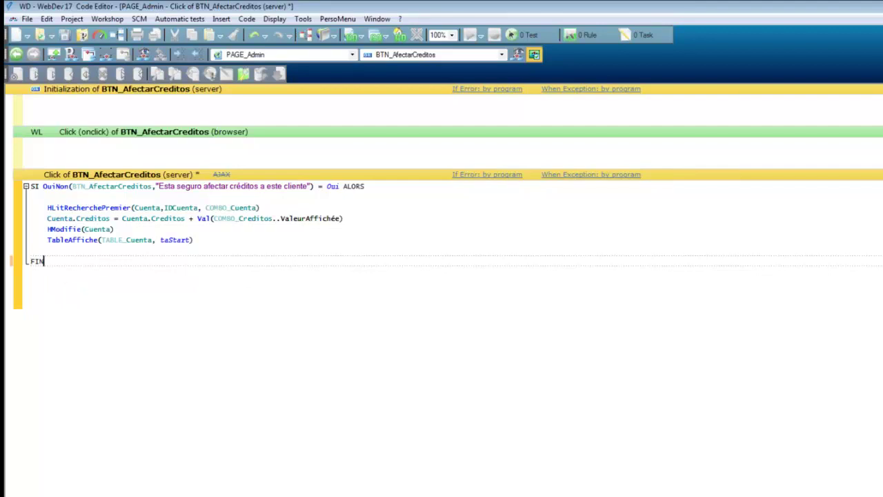
Close the code window and start a test of the project.
{"action": "key", "text": "ctrl+F4"}
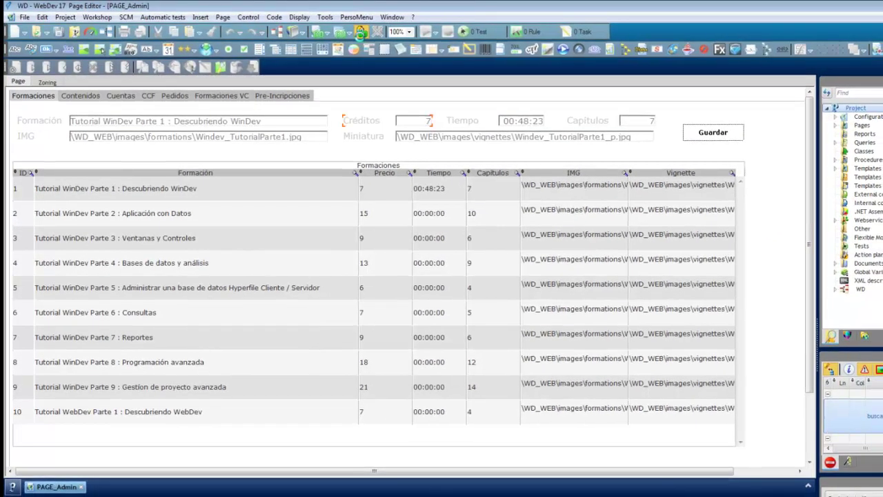
{"action": "left_click", "coordinate": [361, 32]}
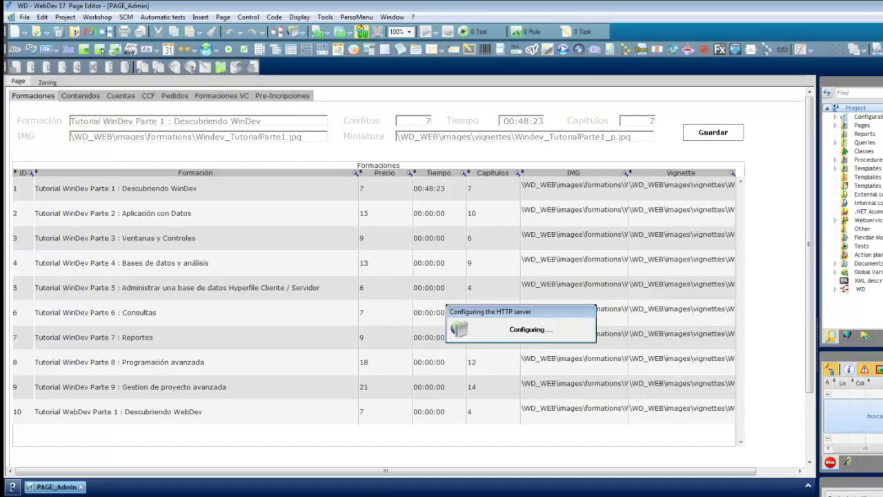
{"action": "key", "text": "super"}
{"action": "type", "text": "cmd"}
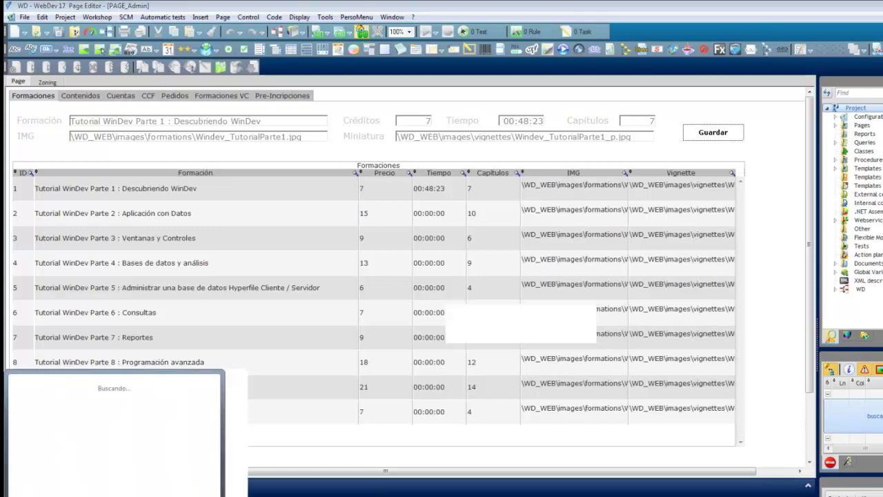
{"action": "key", "text": "Escape"}
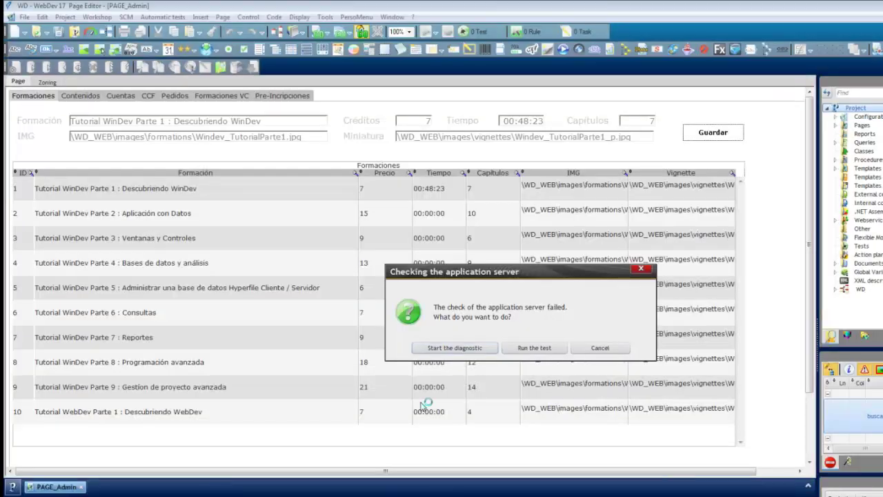
Start the application server diagnostic, correct the AWP launcher version by entirely reconfiguring the web server link, and close the configuration check.
{"action": "left_click", "coordinate": [457, 350]}
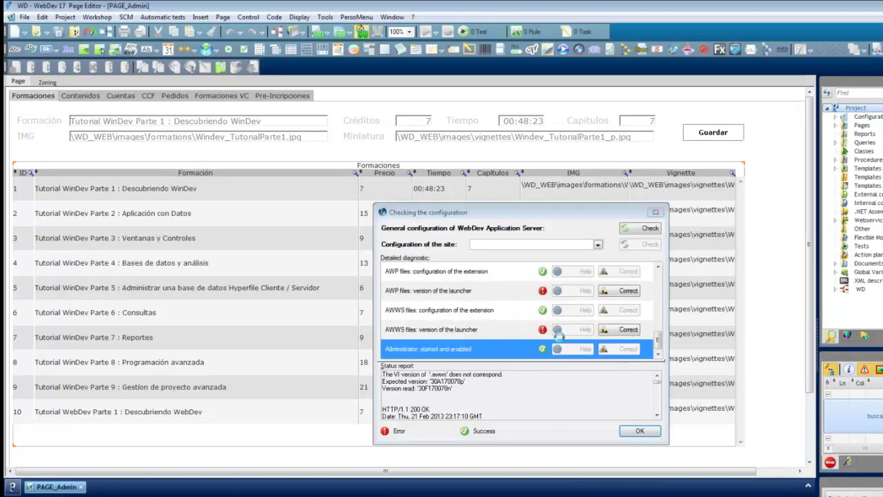
{"action": "left_click", "coordinate": [615, 274]}
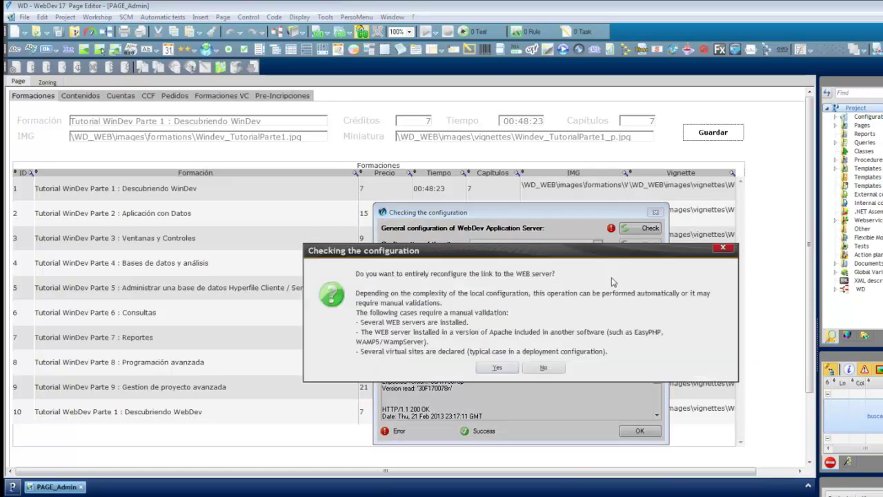
{"action": "left_click", "coordinate": [503, 367]}
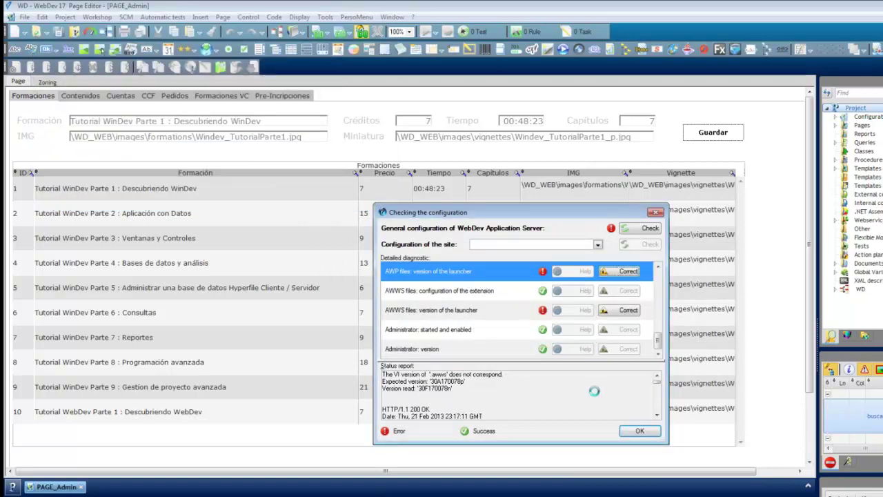
{"action": "left_click", "coordinate": [641, 432]}
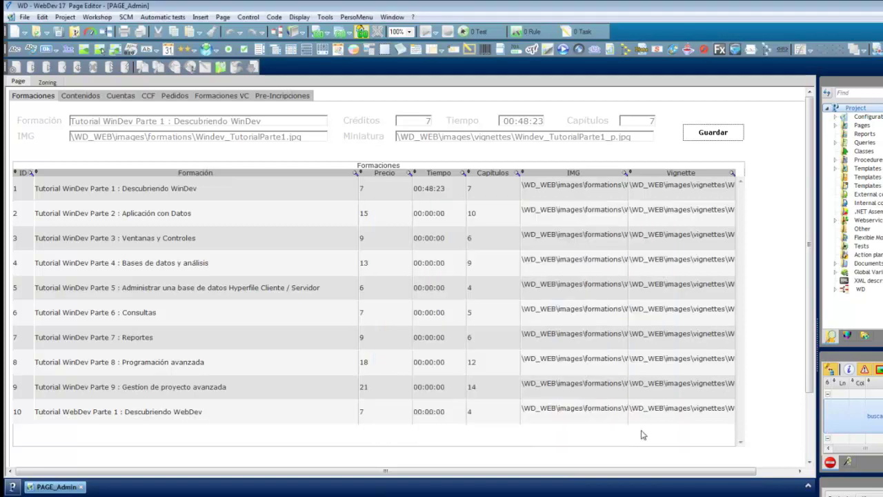
Test the site in the browser by searching for "windev" and viewing the details of Tutorial WinDev Parte 2, and close the browser.
{"action": "left_click", "coordinate": [362, 33]}
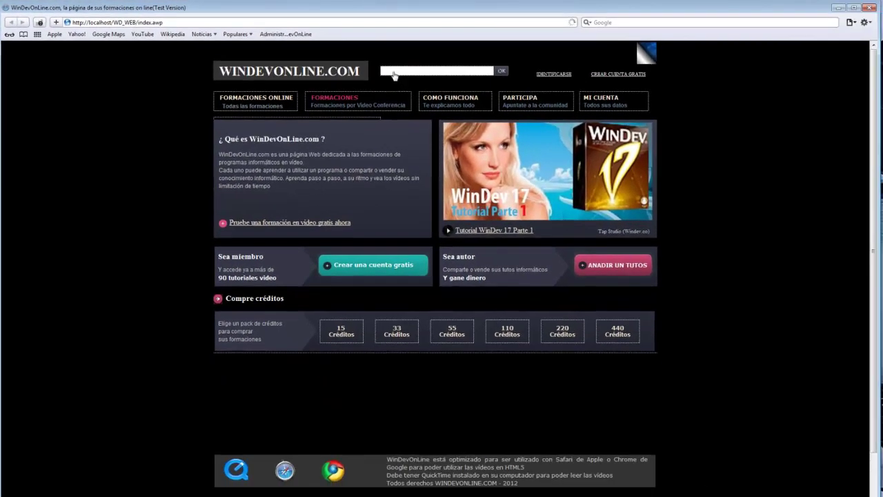
{"action": "left_click", "coordinate": [394, 74]}
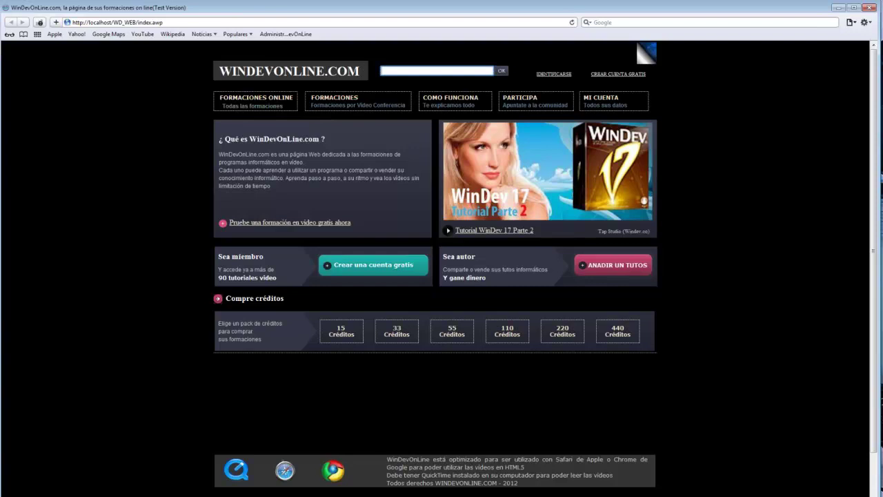
{"action": "type", "text": "windev"}
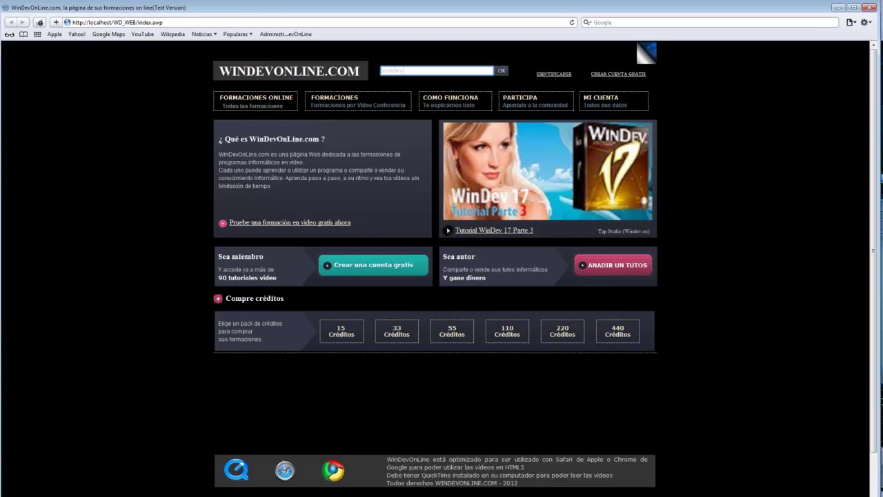
{"action": "key", "text": "Return"}
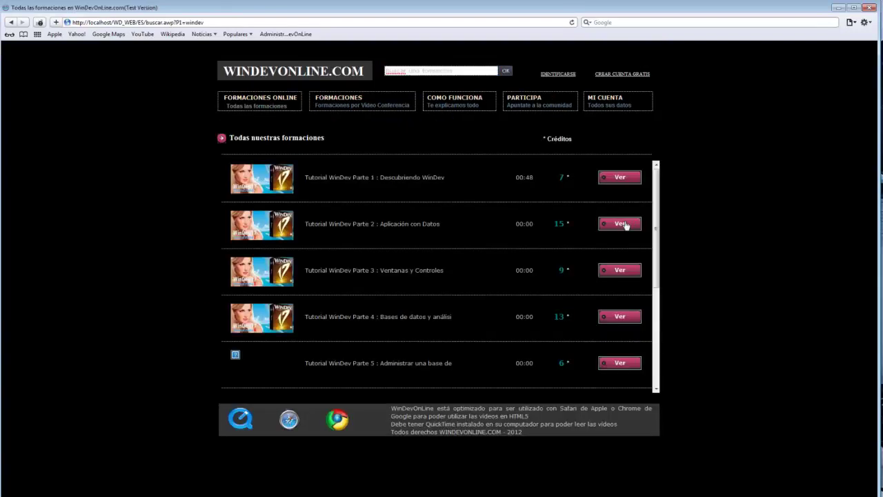
{"action": "left_click", "coordinate": [625, 225]}
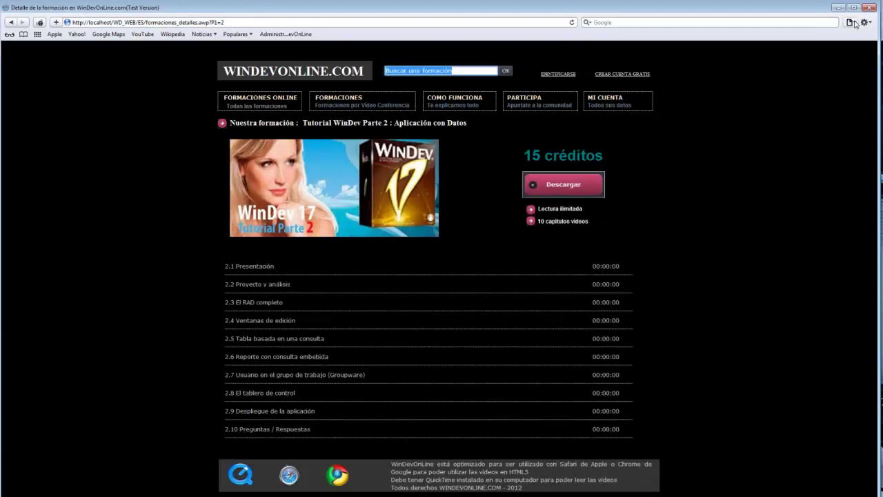
{"action": "left_click", "coordinate": [871, 7]}
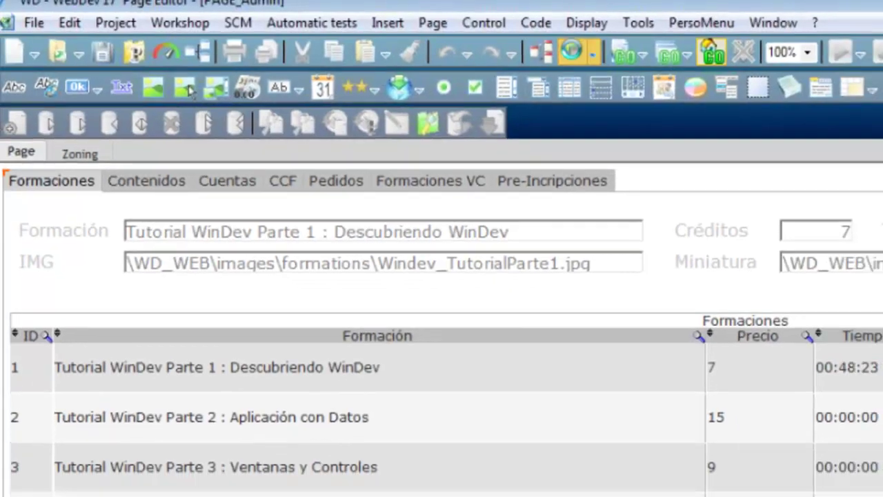
Run the static audit on the entire project from the project dashboard, view the analysis of the site library, and close the audit.
{"action": "left_click", "coordinate": [611, 59]}
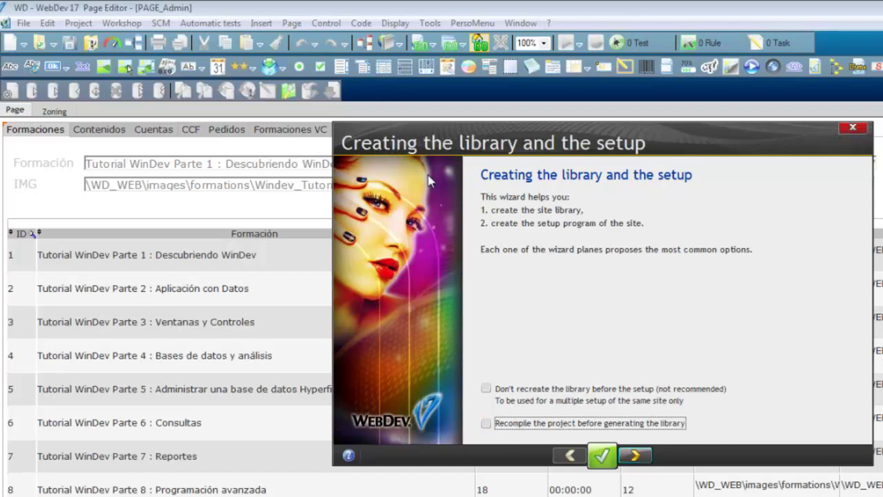
{"action": "left_click", "coordinate": [854, 128]}
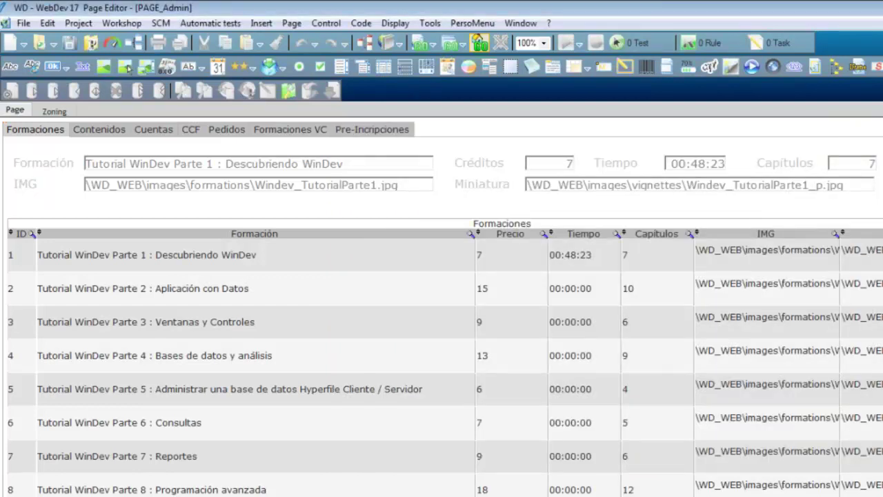
{"action": "key", "text": "ctrl+q"}
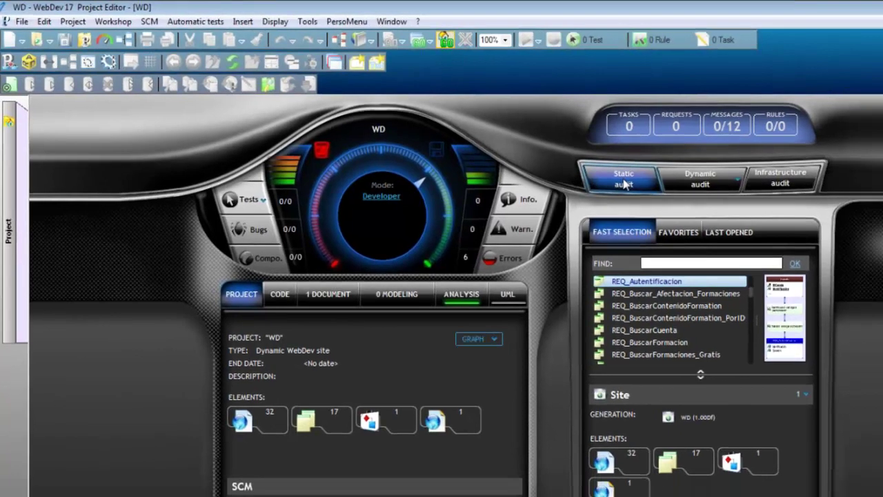
{"action": "left_click", "coordinate": [625, 181]}
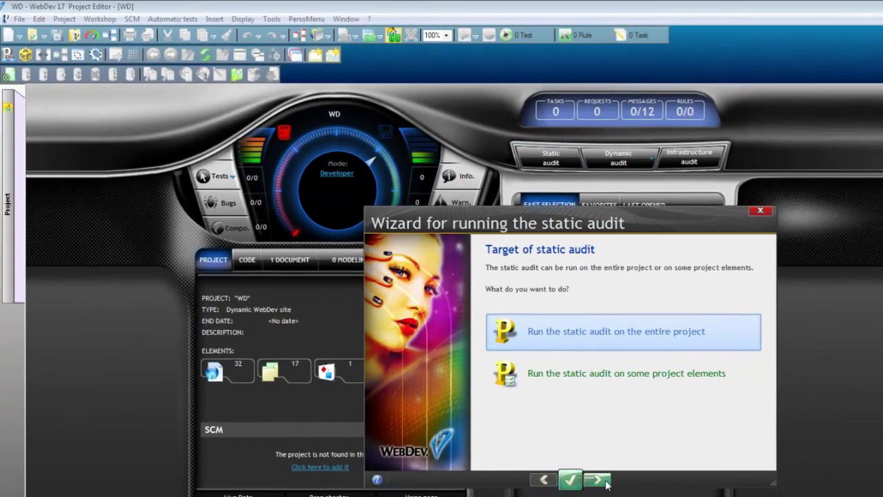
{"action": "left_click", "coordinate": [599, 481]}
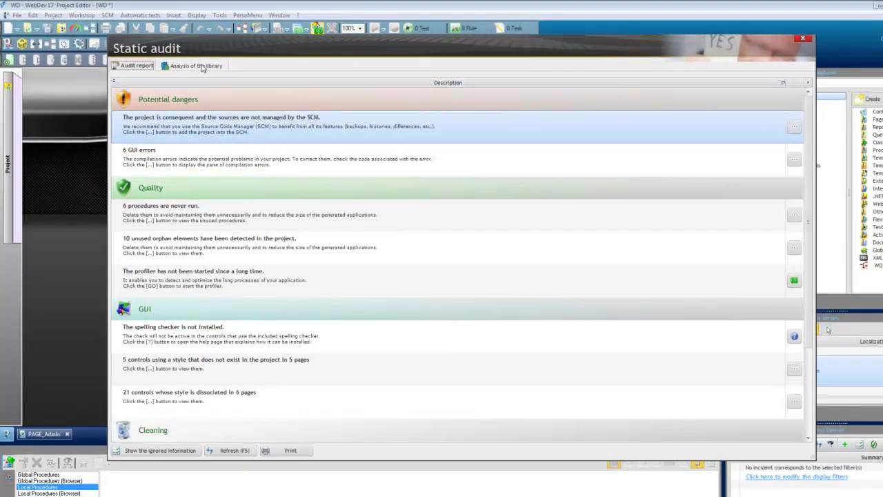
{"action": "left_click", "coordinate": [201, 64]}
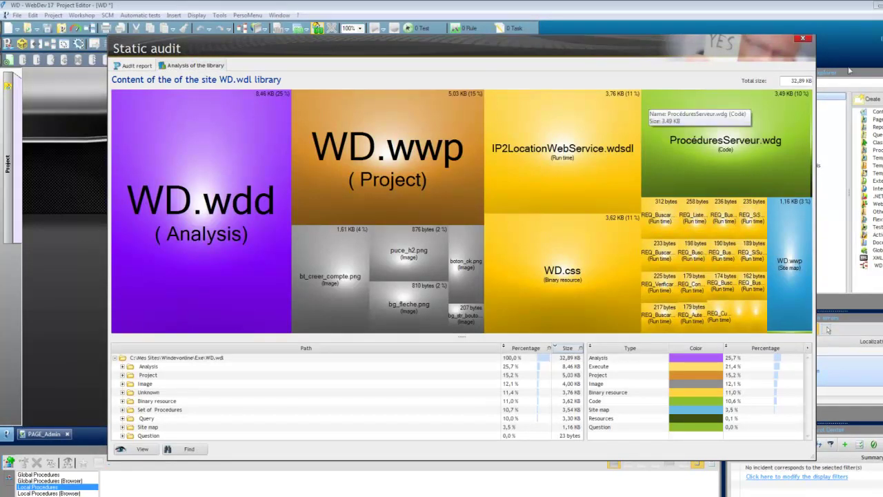
{"action": "left_click", "coordinate": [804, 38]}
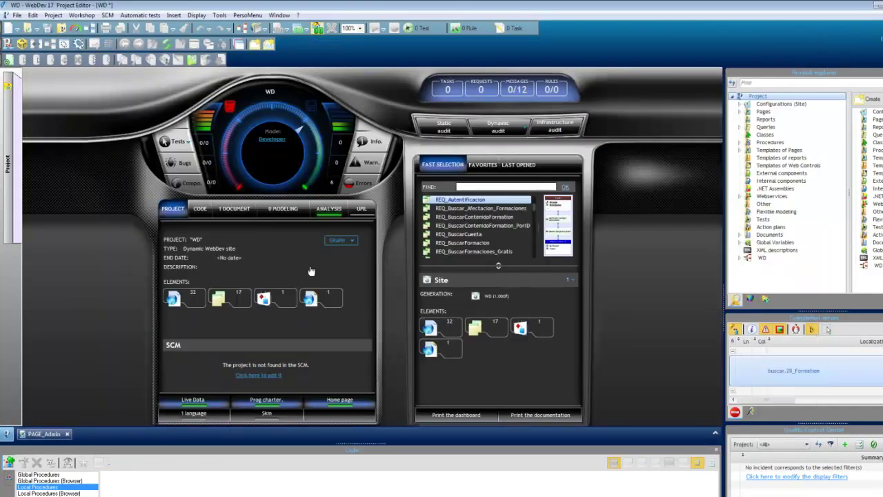
Start deploying the site remotely and enable recompiling the project before generating the library.
{"action": "left_click", "coordinate": [263, 28]}
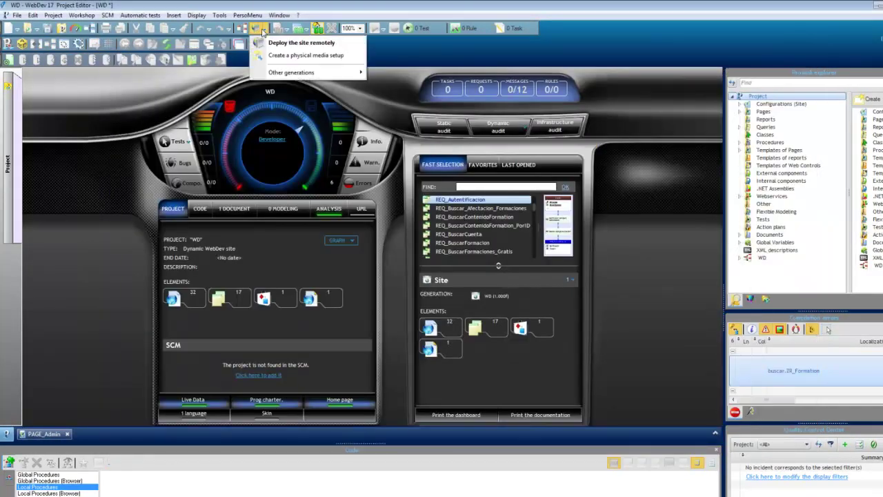
{"action": "left_click", "coordinate": [270, 44]}
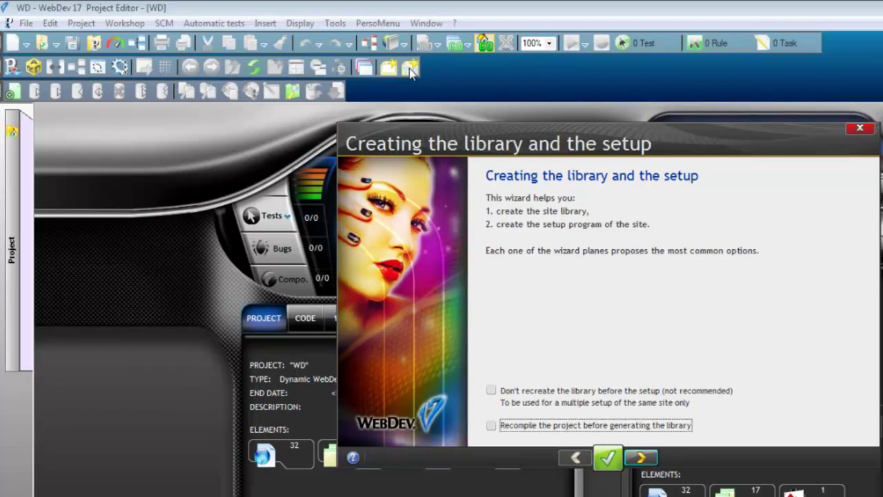
{"action": "left_click", "coordinate": [491, 426]}
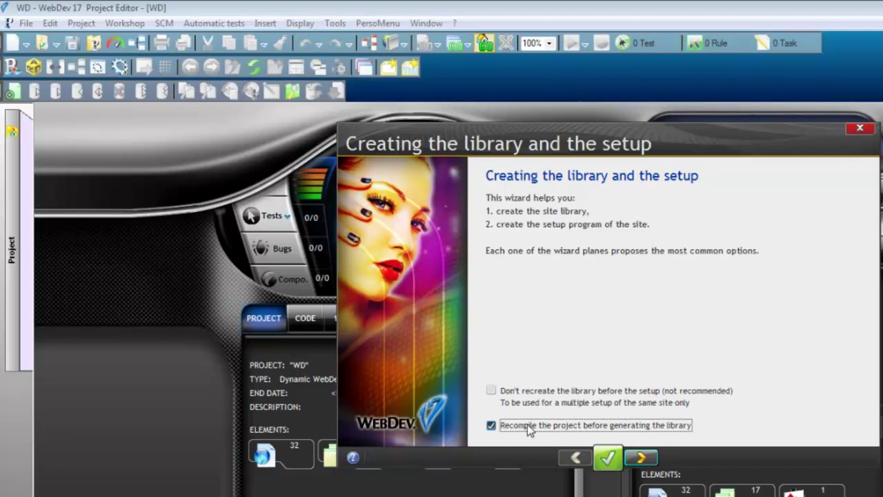
{"action": "left_click", "coordinate": [647, 461]}
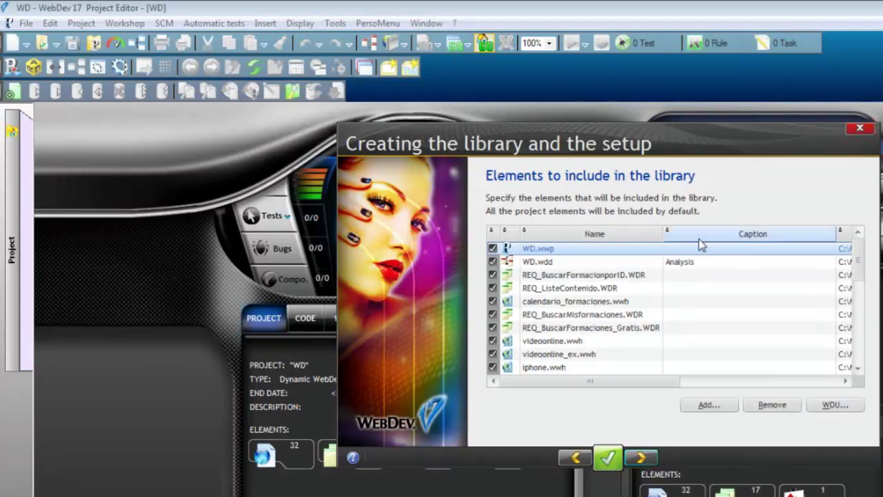
Review the elements to include in the library, accept all of them, and accept Spanish as the library language.
{"action": "left_click_drag", "start_coordinate": [861, 275], "coordinate": [861, 411]}
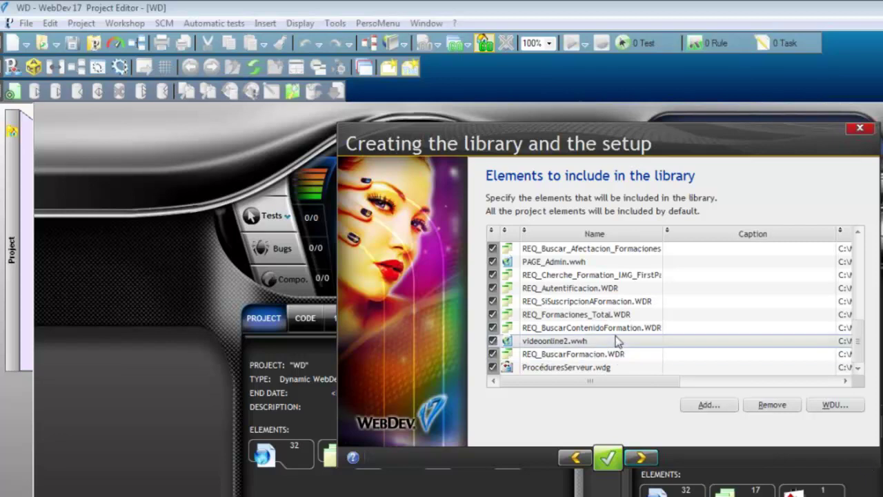
{"action": "left_click_drag", "start_coordinate": [859, 329], "coordinate": [861, 367]}
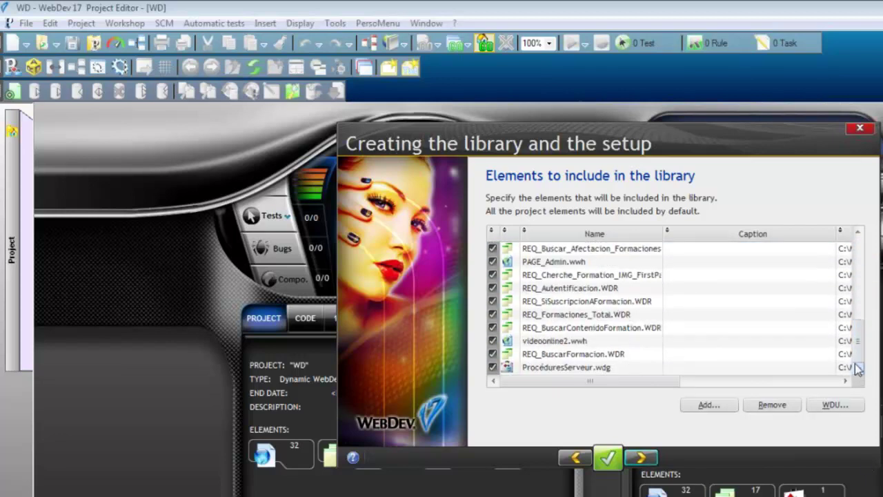
{"action": "left_click", "coordinate": [642, 459]}
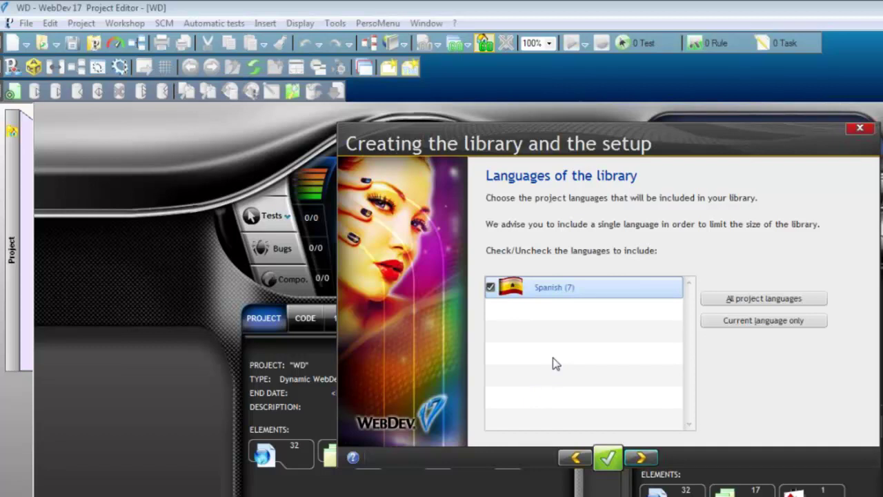
{"action": "left_click", "coordinate": [640, 459]}
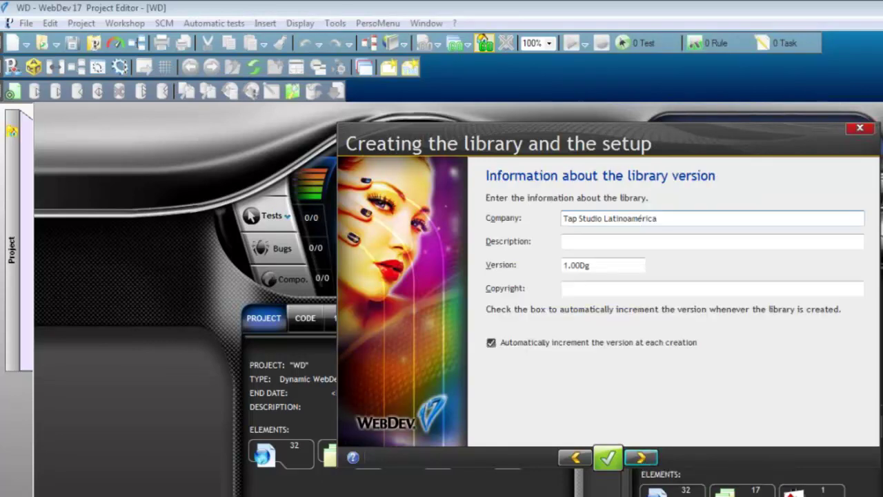
Accept library version 1.00Dg with automatic increment and create the library without saving the project.
{"action": "key", "text": "Tab"}
{"action": "key", "text": "Tab"}
{"action": "key", "text": "End"}
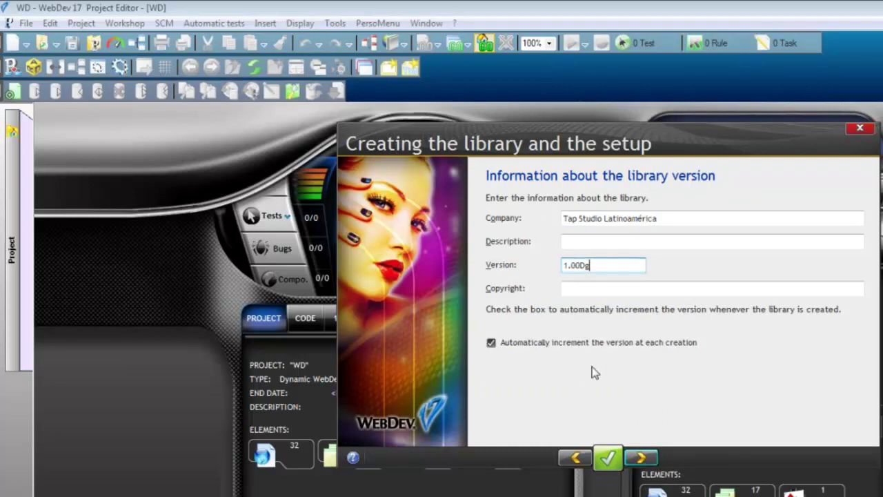
{"action": "key", "text": "Return"}
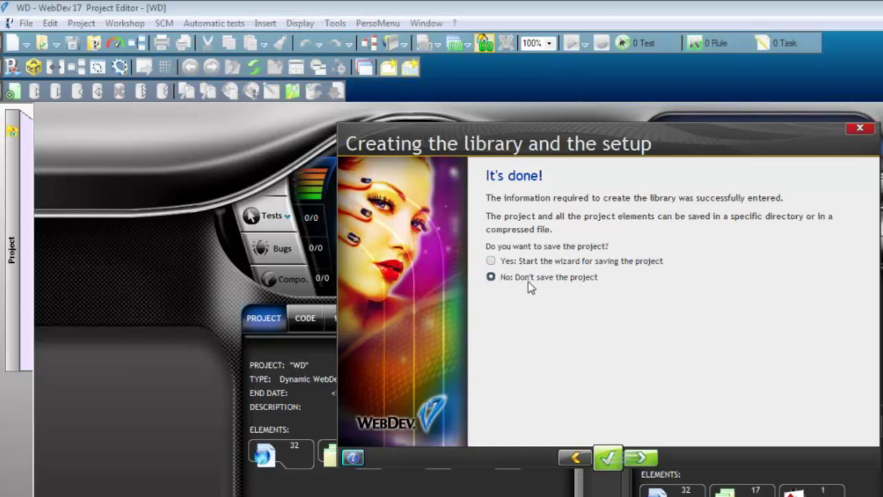
{"action": "left_click", "coordinate": [640, 461]}
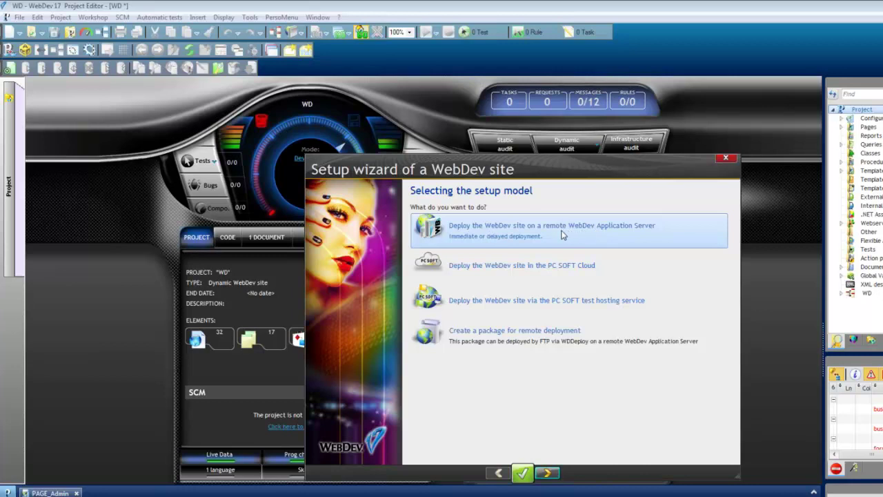
{"action": "left_click_drag", "start_coordinate": [563, 174], "coordinate": [519, 177]}
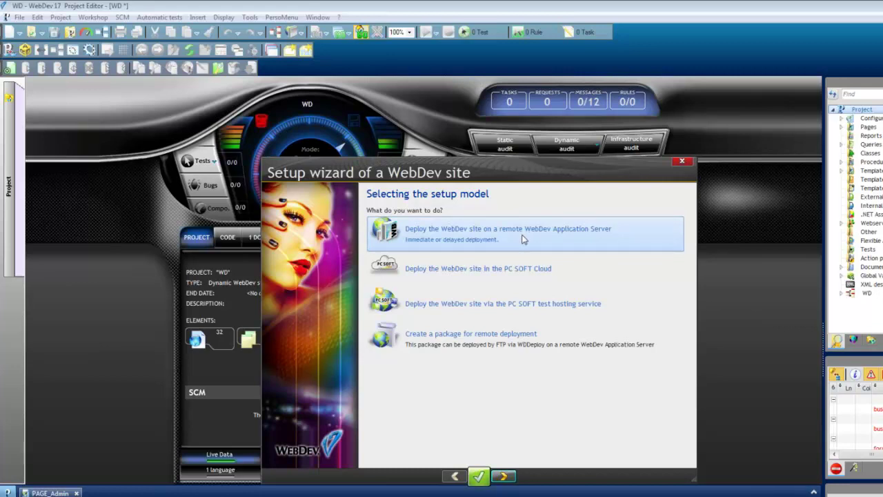
{"action": "left_click", "coordinate": [505, 476]}
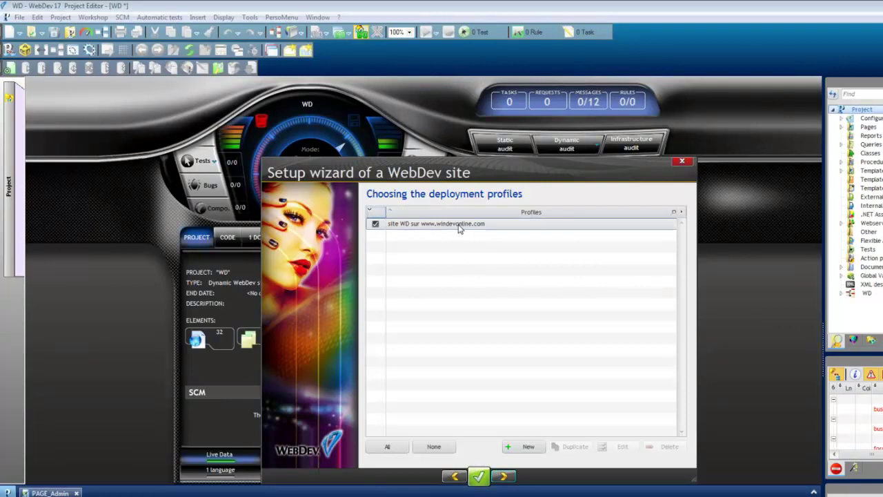
{"action": "left_click", "coordinate": [459, 226]}
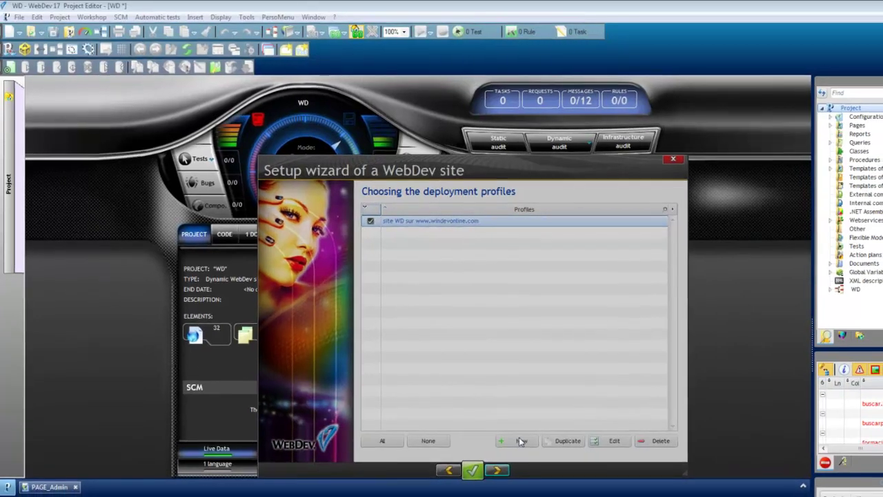
View the blank parameters of a new deployment profile, cancel it, and open the existing windevonline.com profile's general and advanced parameters.
{"action": "left_click", "coordinate": [523, 442]}
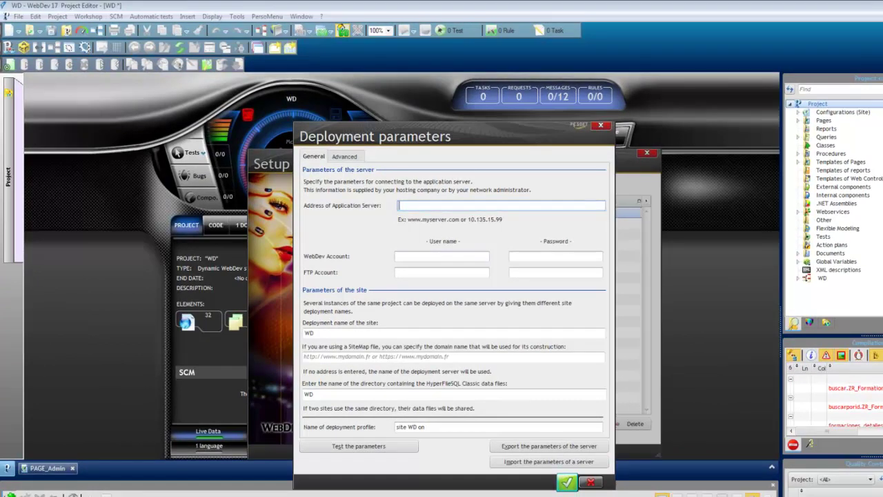
{"action": "left_click", "coordinate": [592, 482]}
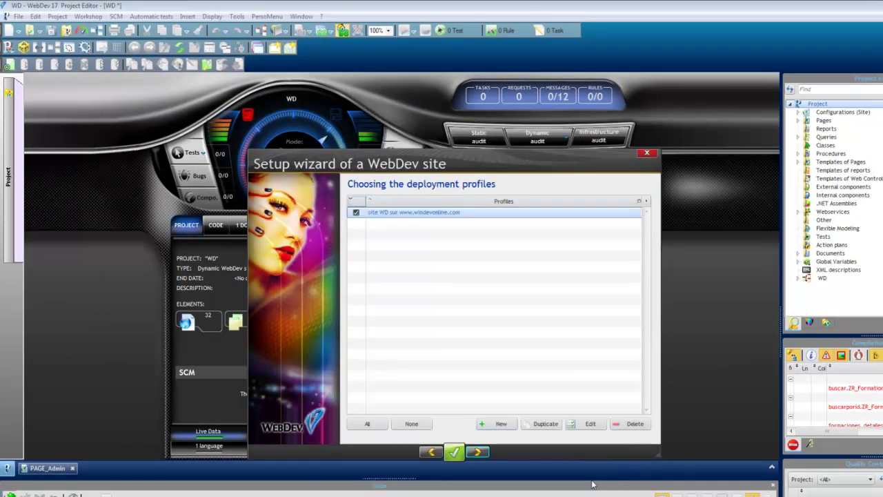
{"action": "left_click", "coordinate": [588, 424]}
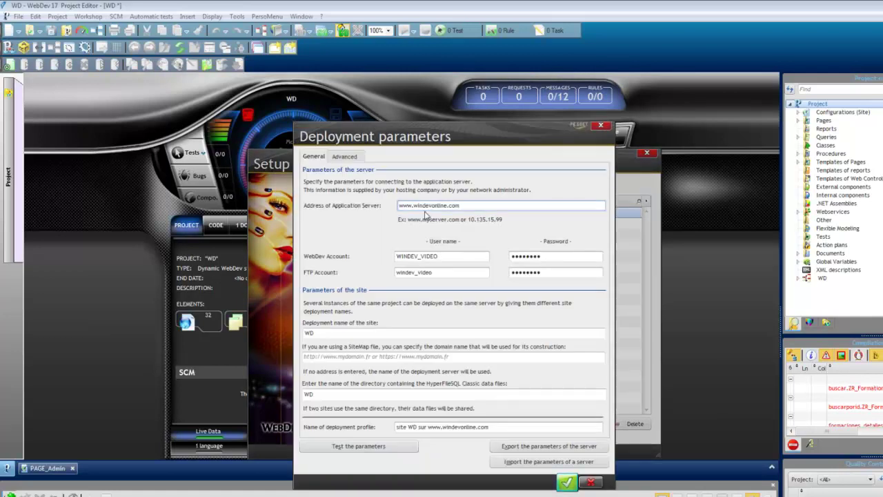
{"action": "key", "text": "ctrl+a"}
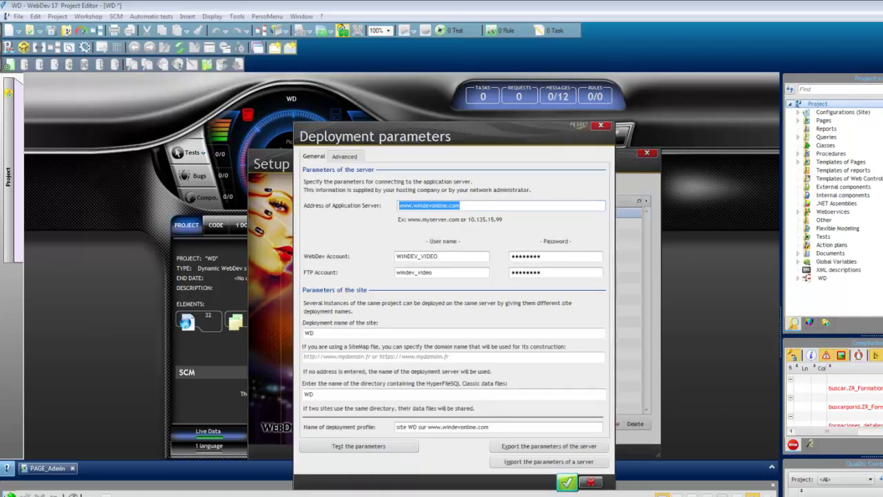
{"action": "left_click", "coordinate": [349, 157]}
{"action": "left_click", "coordinate": [317, 158]}
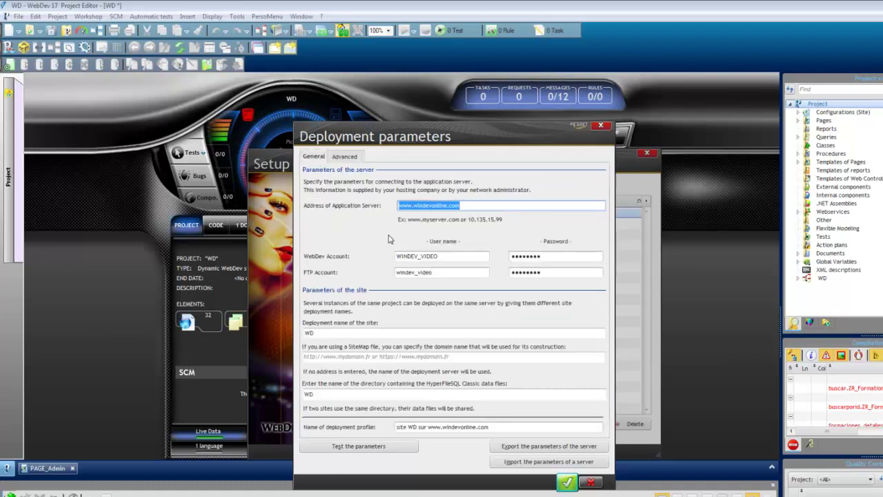
Examine the profile's WebDev and FTP account fields, the site's deployment name, and the HyperFileSQL Classic data directory.
{"action": "left_click", "coordinate": [428, 255]}
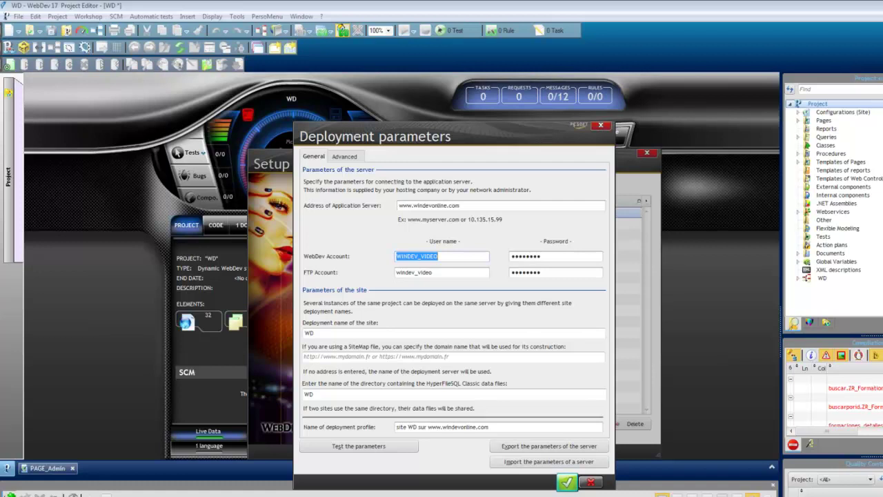
{"action": "key", "text": "Tab"}
{"action": "left_click", "coordinate": [416, 256]}
{"action": "key", "text": "Tab"}
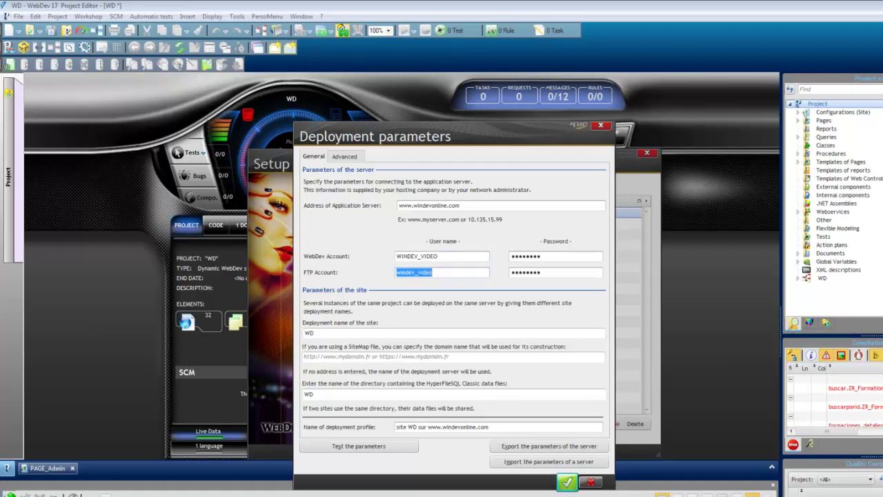
{"action": "left_click", "coordinate": [439, 273]}
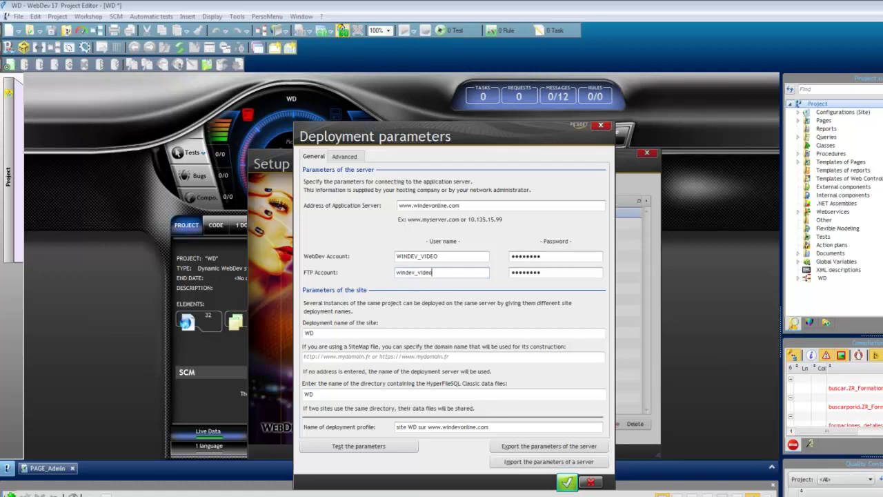
{"action": "key", "text": "shift+Home"}
{"action": "key", "text": "shift+Tab"}
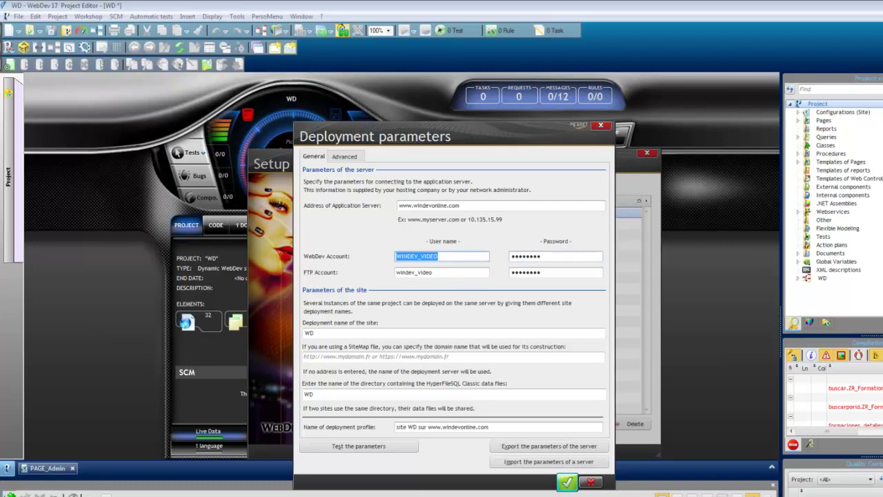
{"action": "key", "text": "Tab"}
{"action": "key", "text": "Tab"}
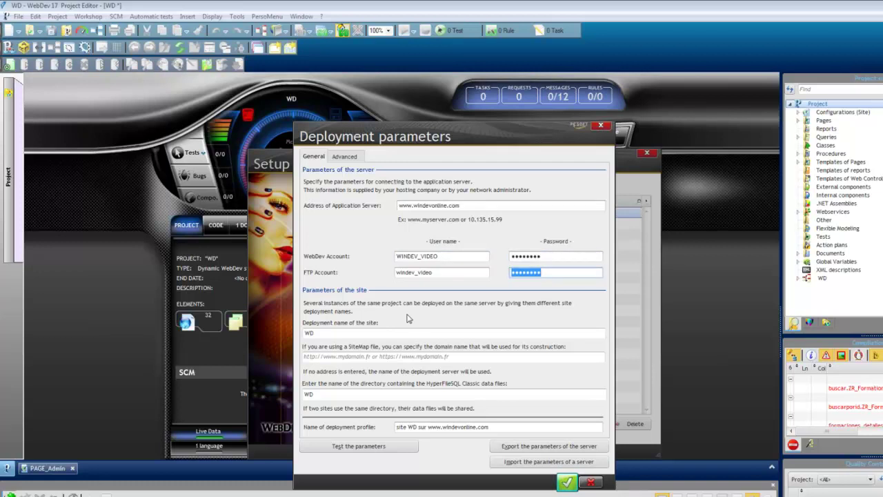
{"action": "key", "text": "Tab"}
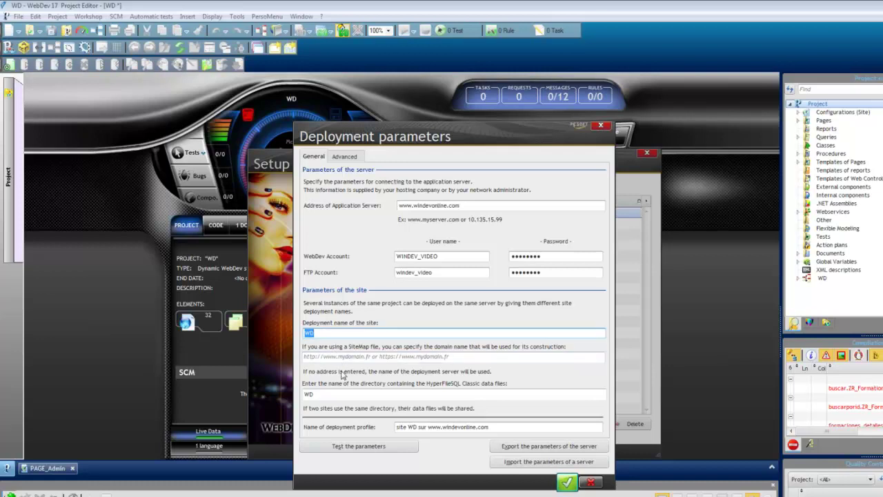
{"action": "left_click", "coordinate": [309, 394]}
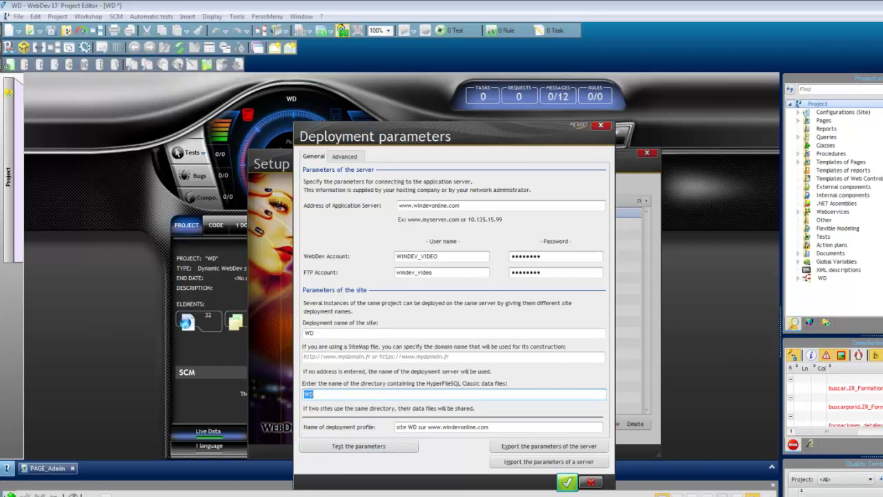
{"action": "key", "text": "super"}
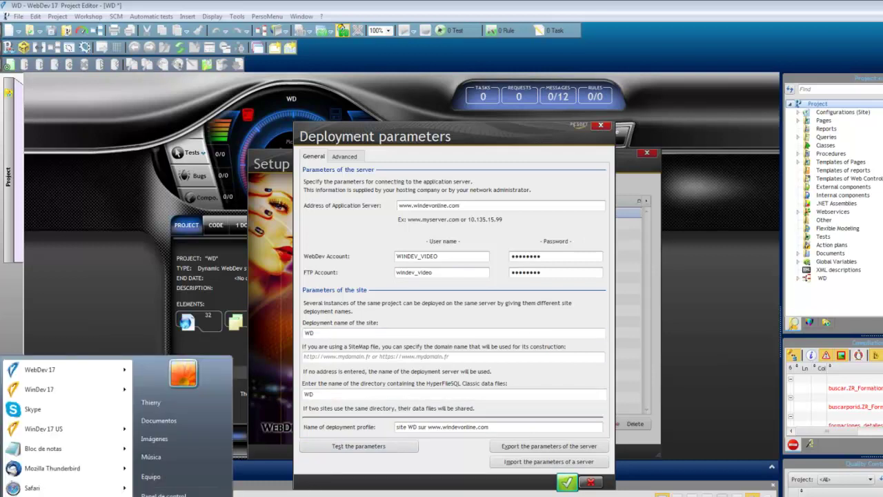
{"action": "key", "text": "Return"}
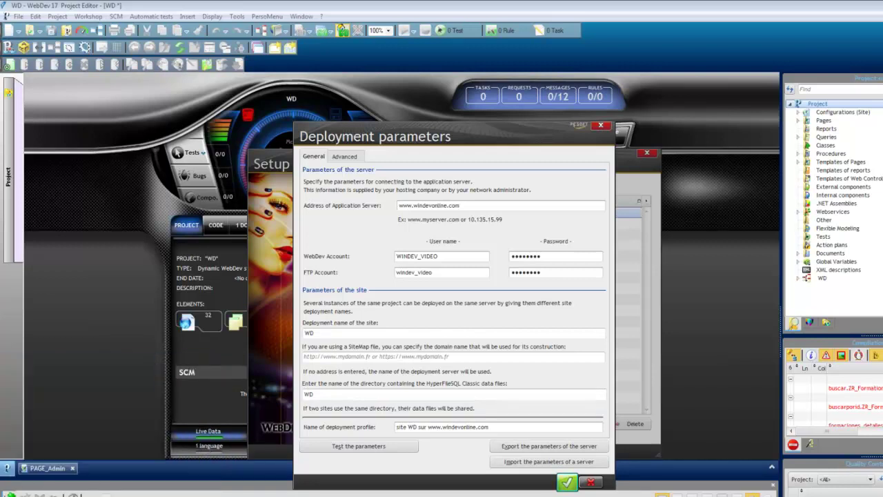
{"action": "type", "text": "www.windev"}
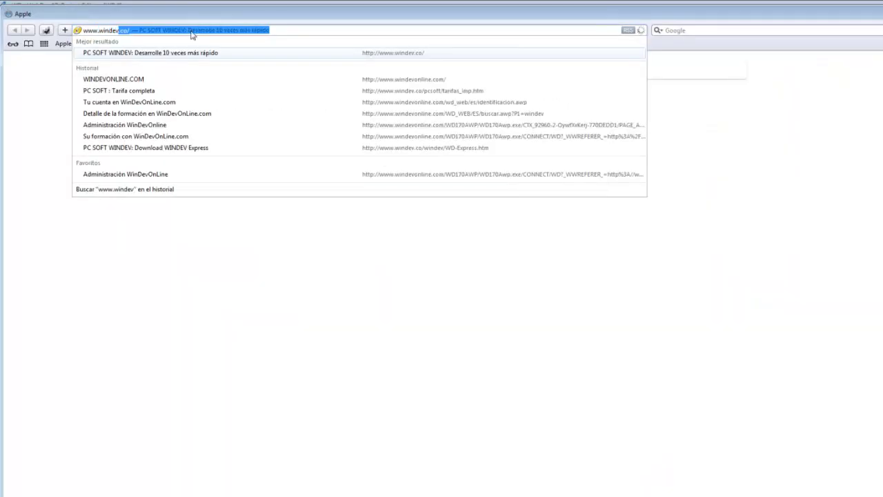
{"action": "type", "text": "online"}
{"action": "key", "text": "Return"}
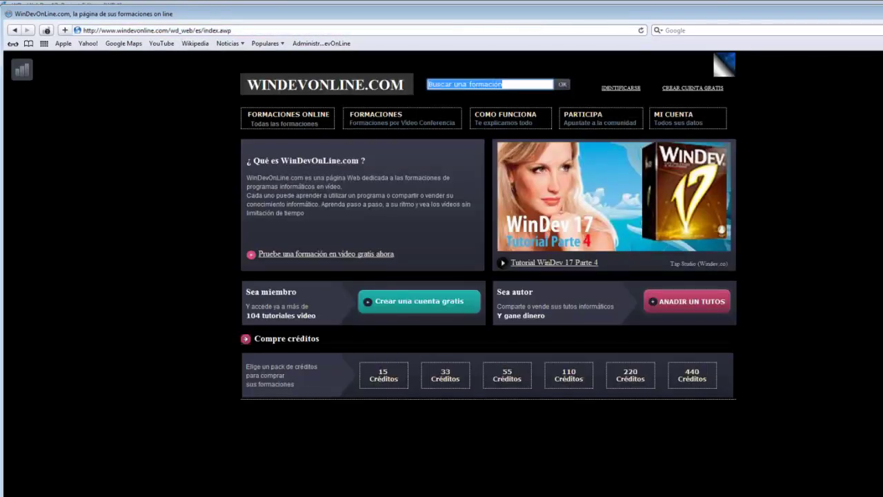
{"action": "left_click", "coordinate": [181, 35]}
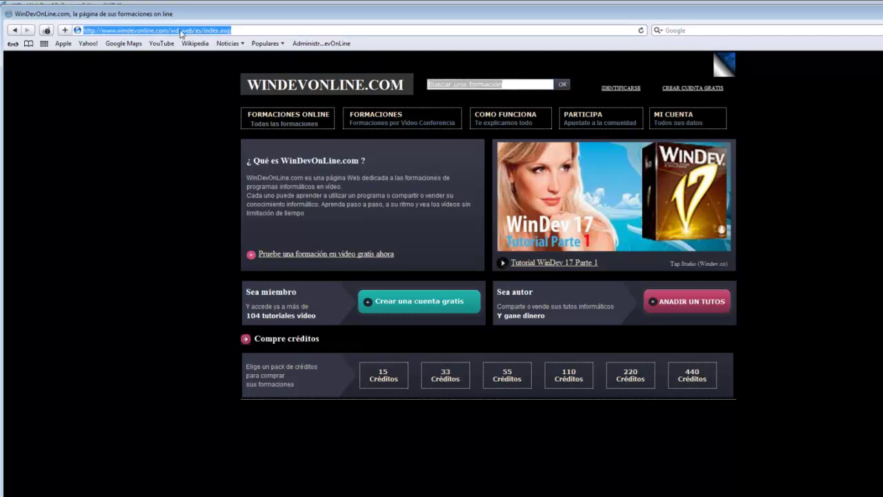
{"action": "key", "text": "alt+Tab"}
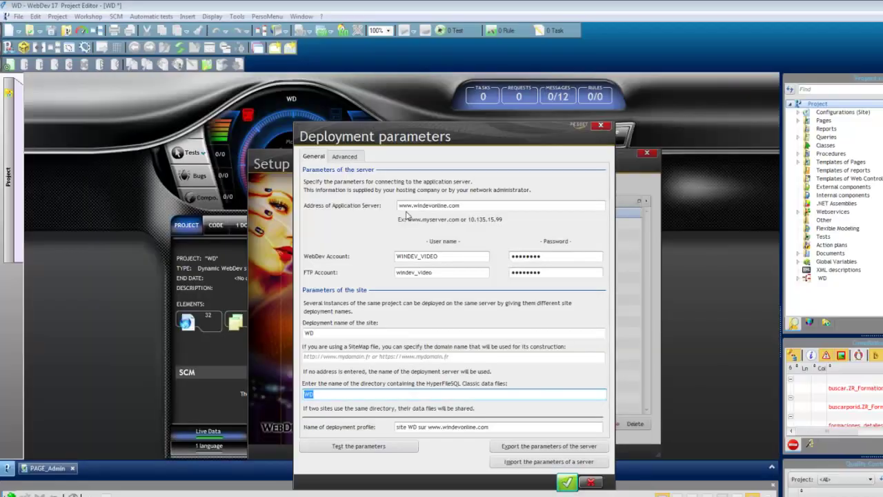
Test the windevonline.com profile's deployment parameters and examine the comparison of the development and Application Server versions.
{"action": "left_click", "coordinate": [338, 333]}
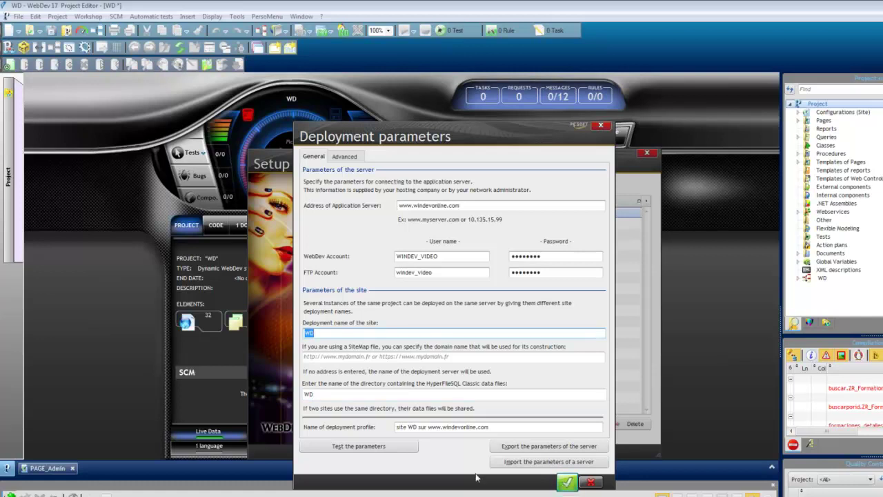
{"action": "left_click", "coordinate": [360, 447]}
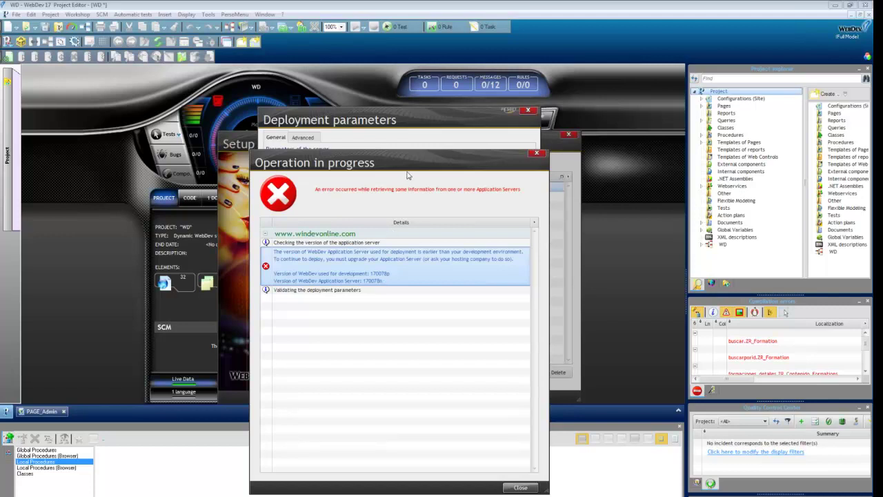
{"action": "left_click_drag", "start_coordinate": [411, 171], "coordinate": [238, 150]}
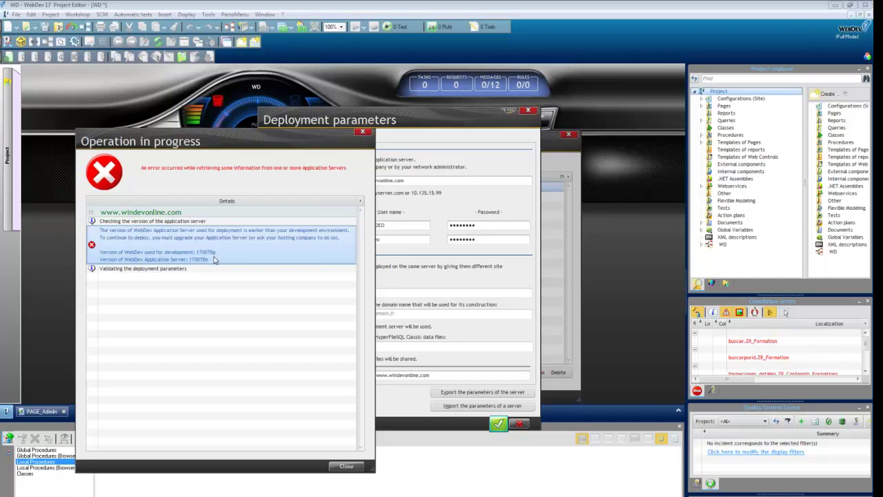
{"action": "left_click", "coordinate": [346, 466]}
Accept the deployment parameters, exit the site setup wizard without deploying, and clear the WebDev and browser windows from the desktop.
{"action": "left_click", "coordinate": [498, 424]}
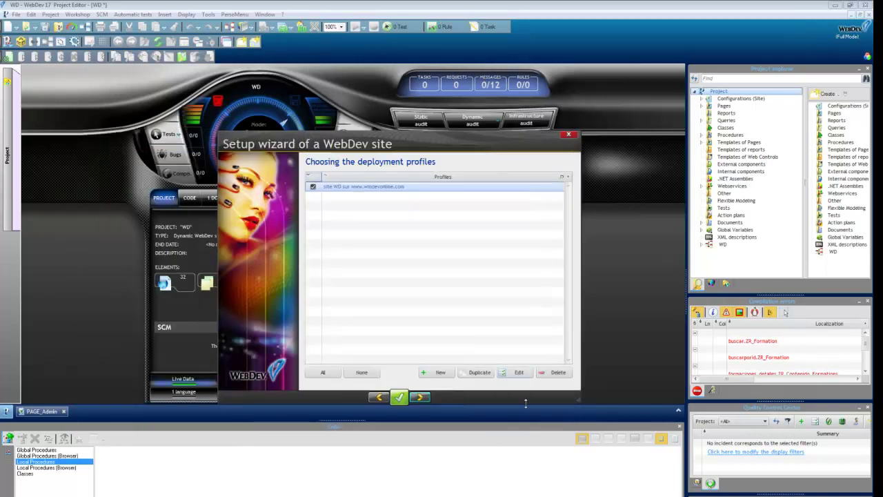
{"action": "left_click", "coordinate": [568, 134]}
{"action": "left_click", "coordinate": [868, 13]}
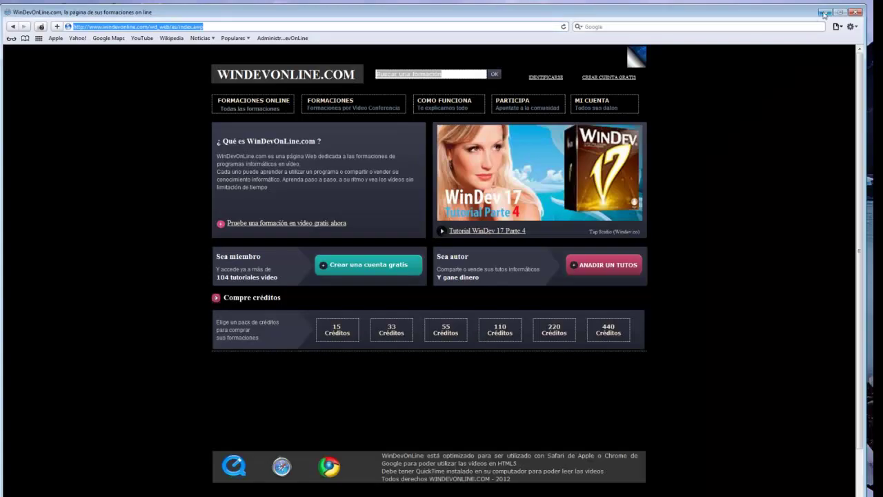
{"action": "left_click", "coordinate": [824, 12]}
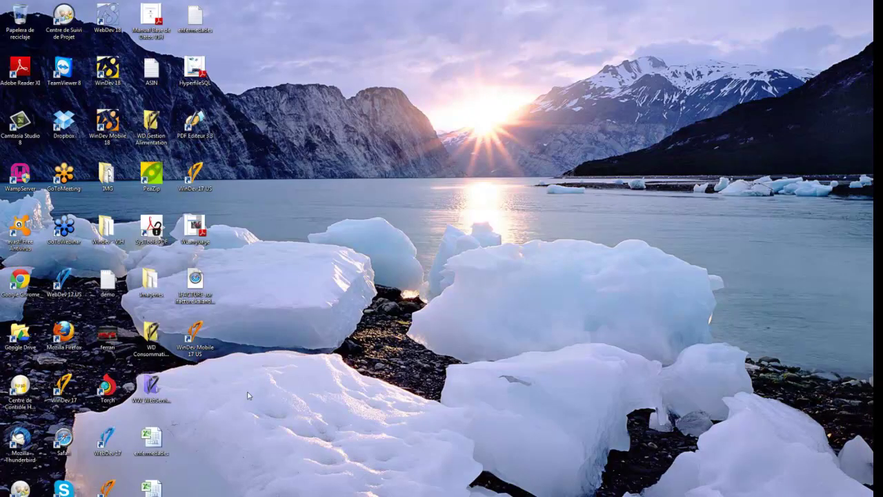